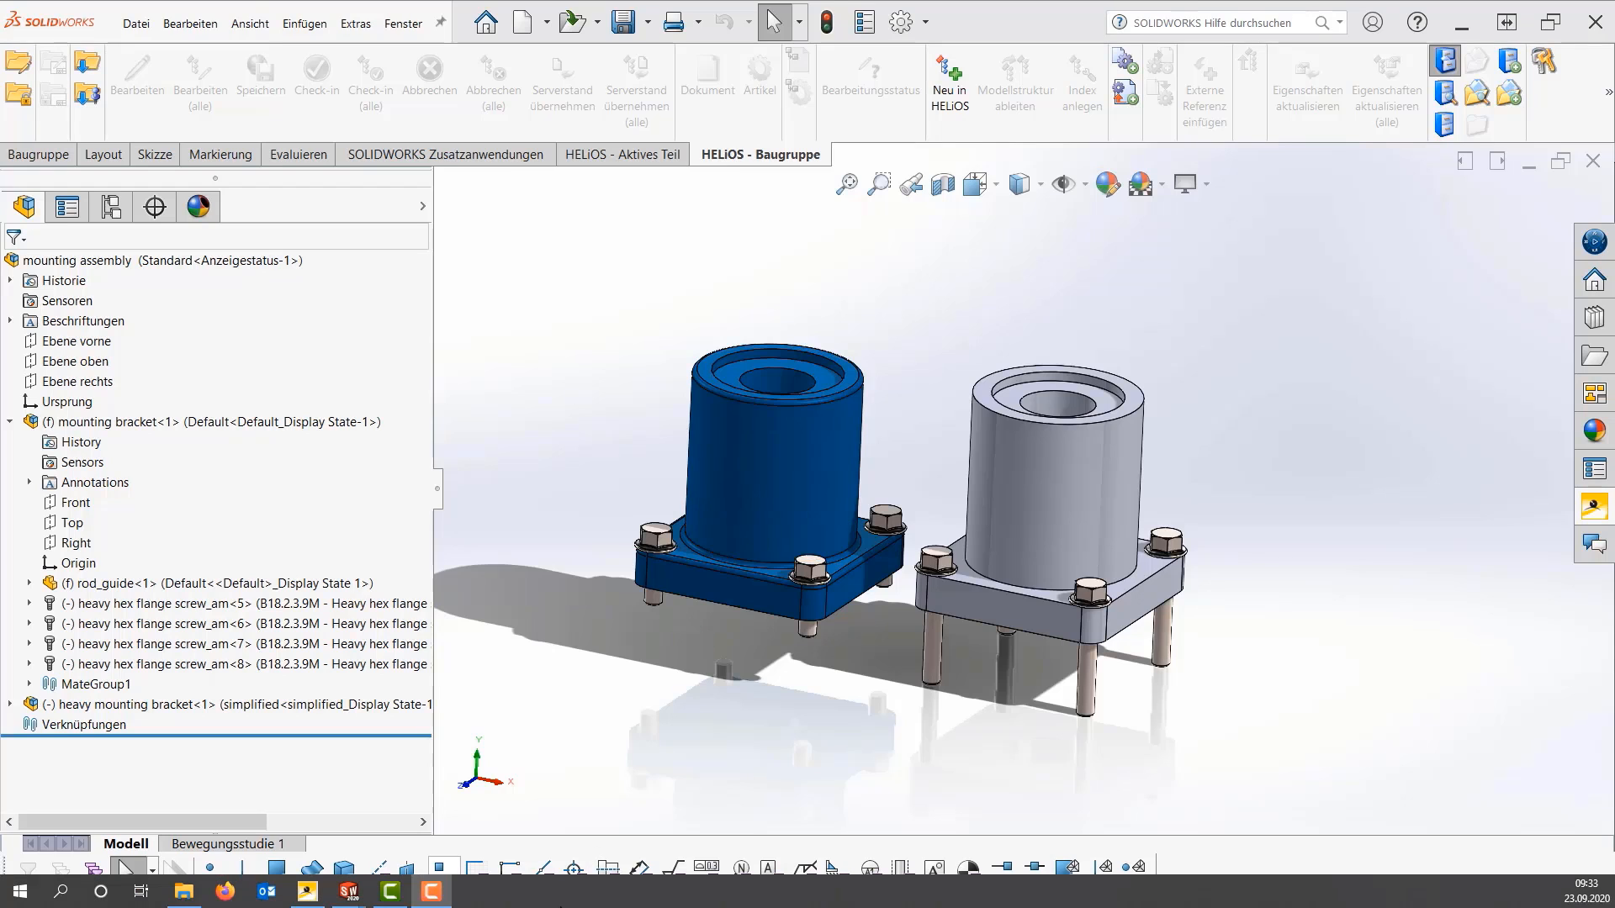
# - Switch to rod_guide.SLDPRT and view its Default configuration, then reactivate the simplified configuration
pyautogui.moveTo(345, 902)
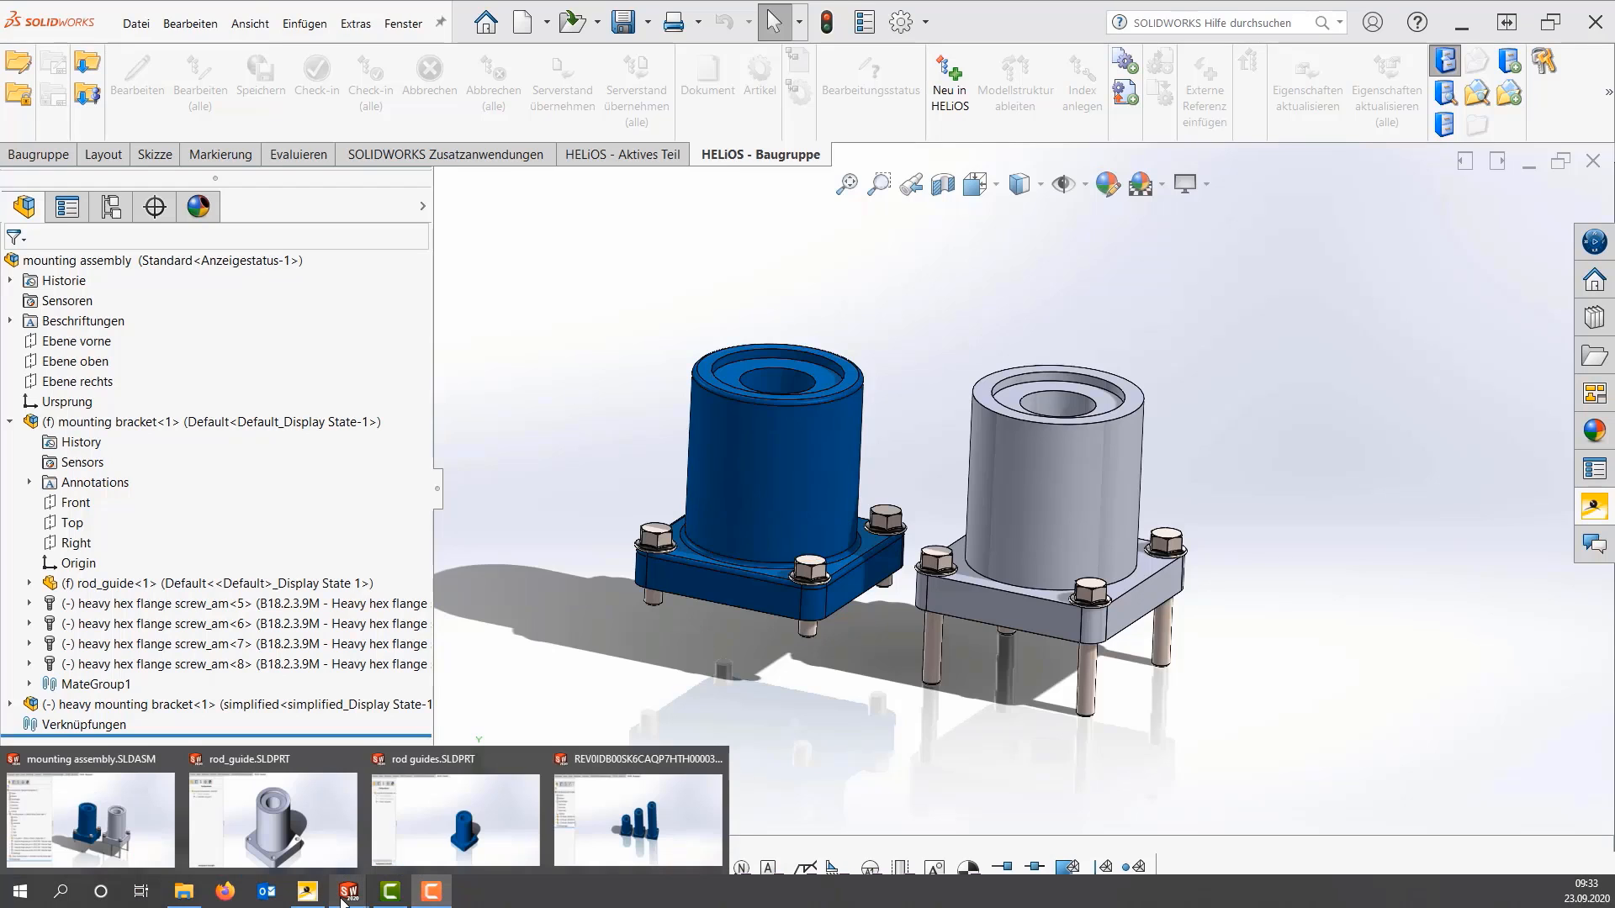
pyautogui.click(269, 823)
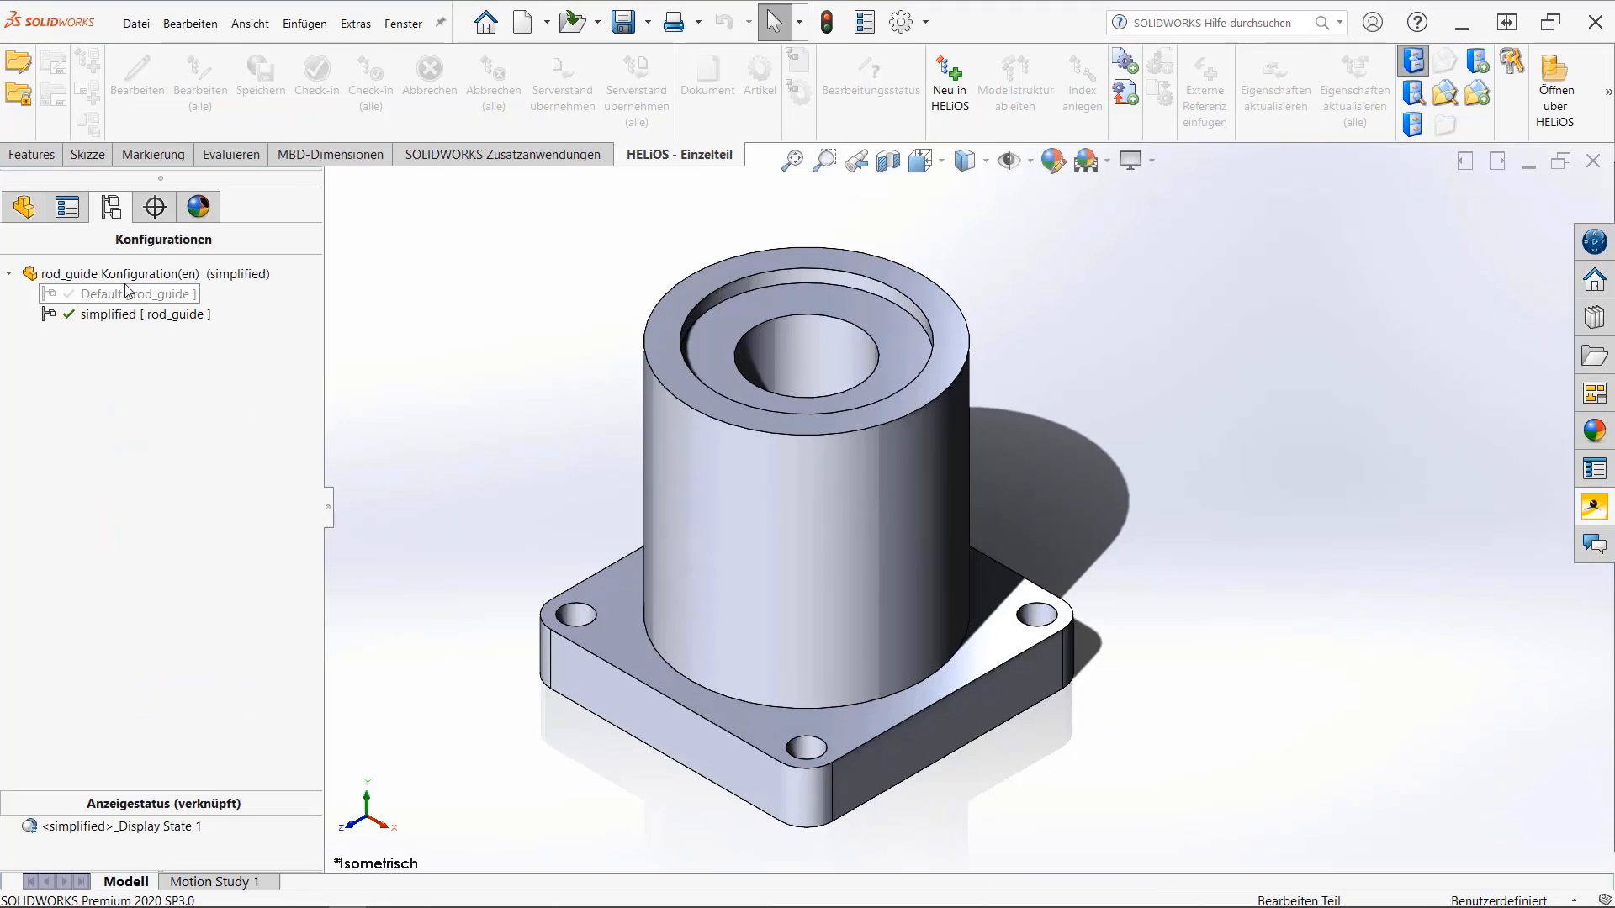
pyautogui.doubleClick(141, 295)
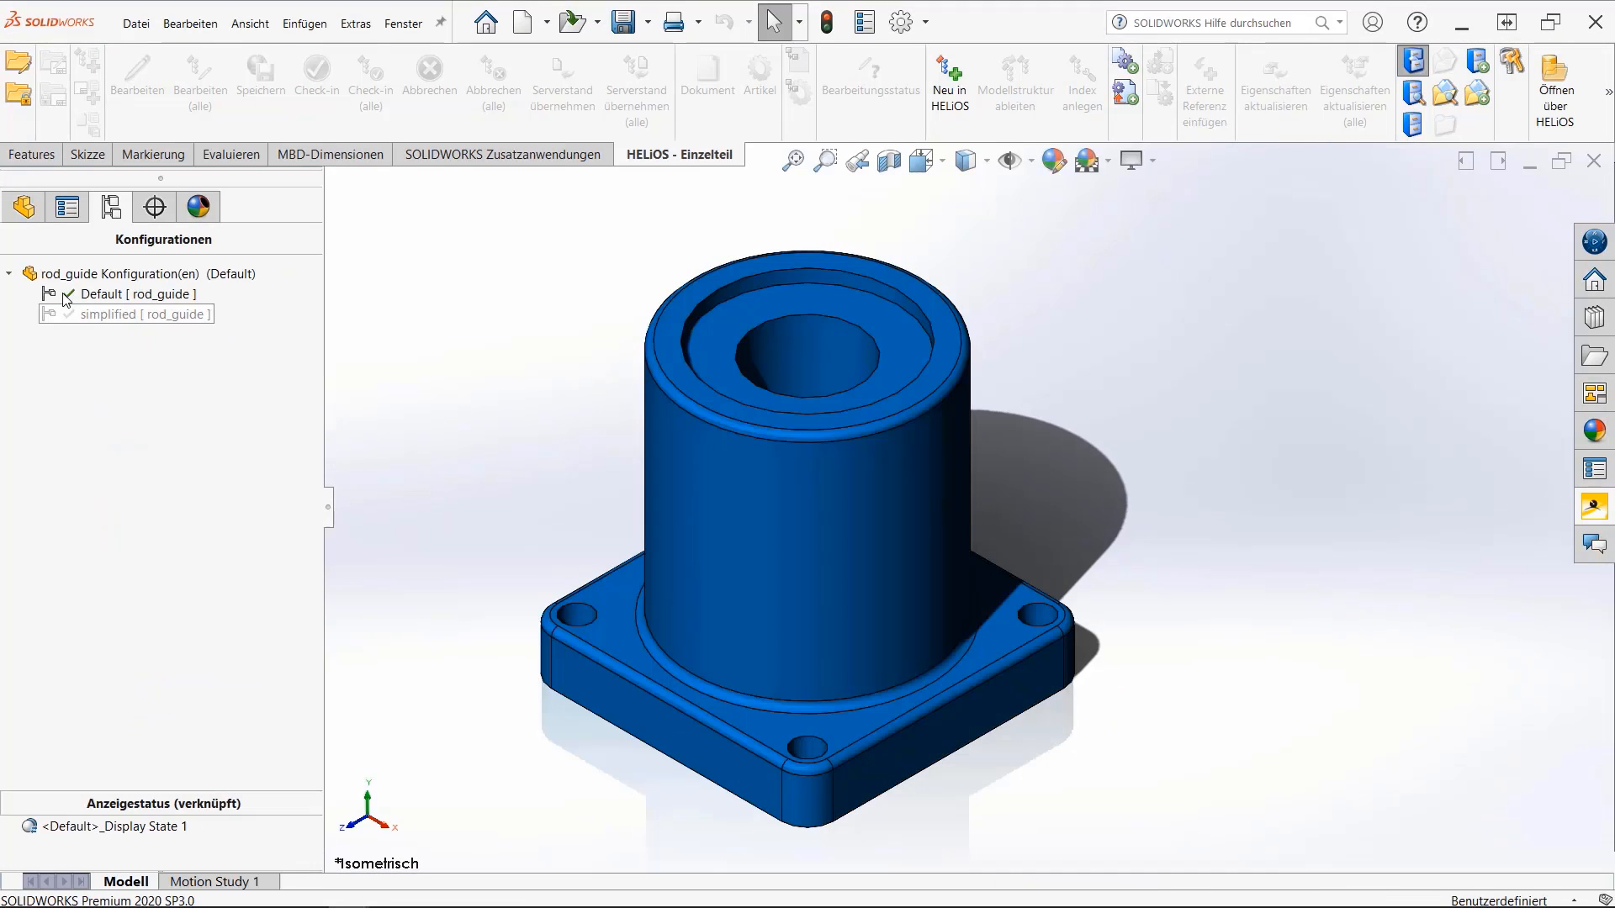
pyautogui.doubleClick(128, 314)
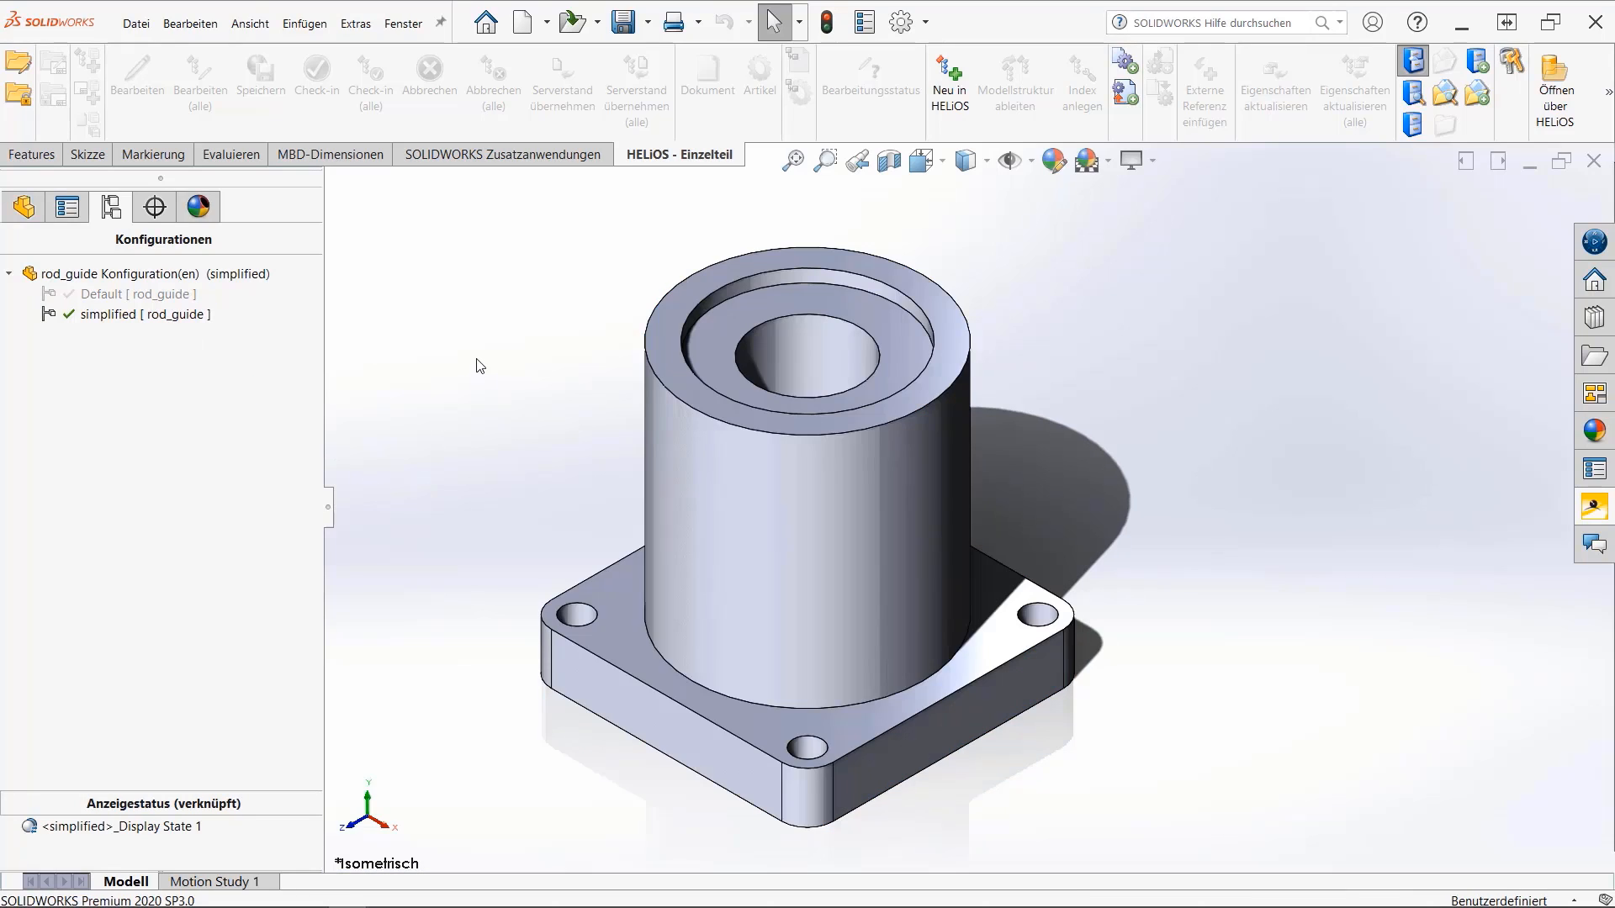
# - Return to mounting assembly.SLDASM, start creating it new in HELiOS with prior saving, expand its structure and mark all models for creation
pyautogui.moveTo(484, 900)
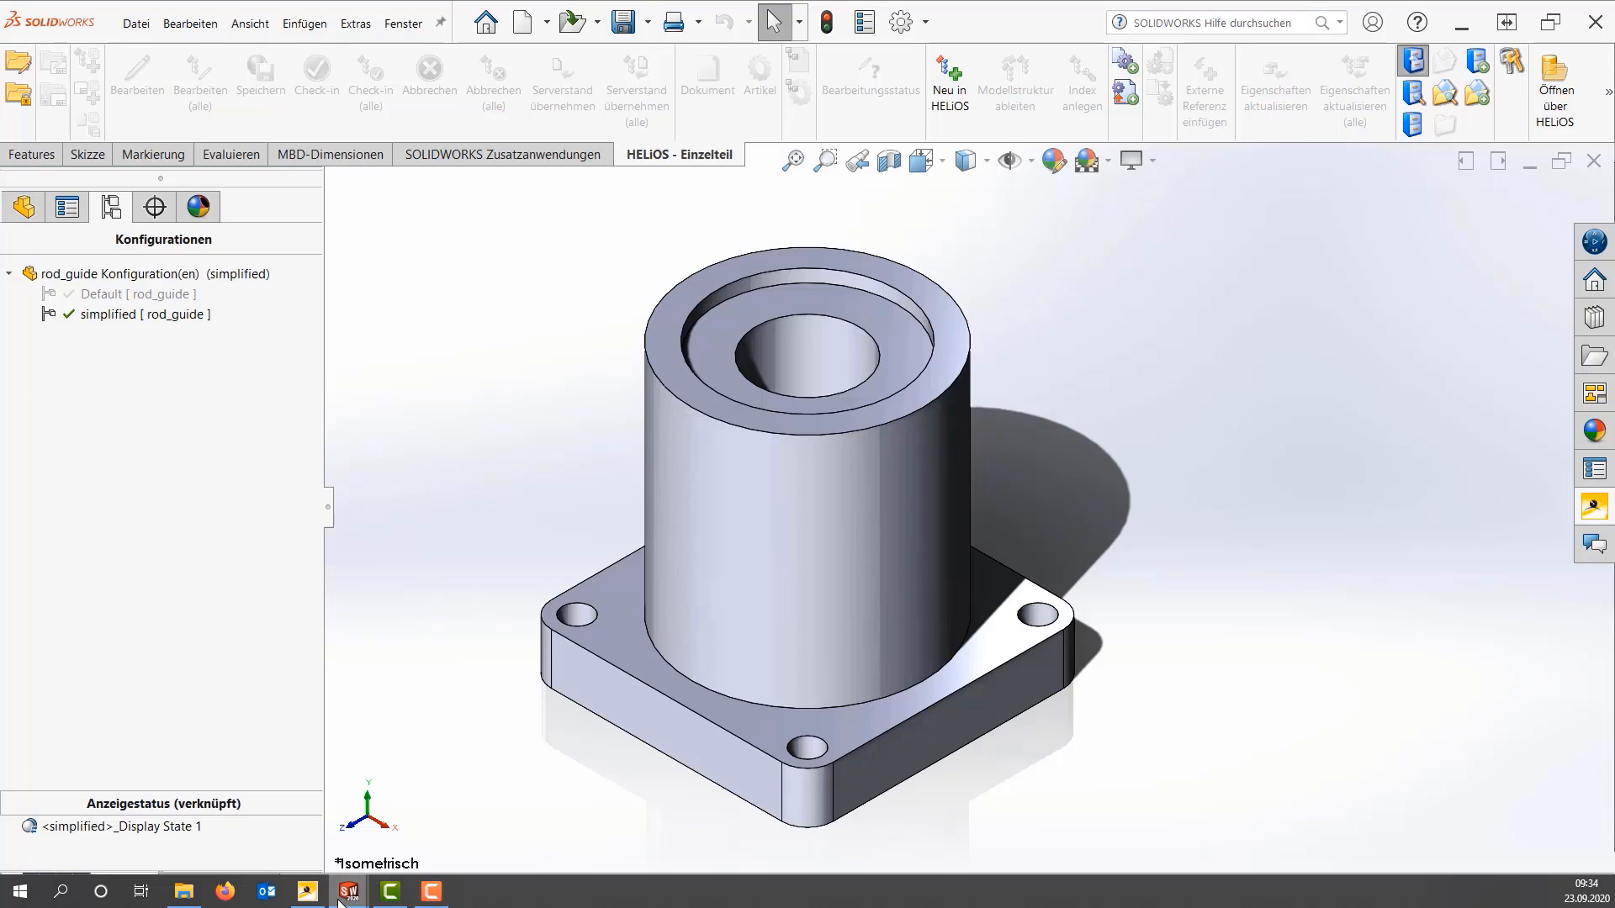
pyautogui.moveTo(343, 898)
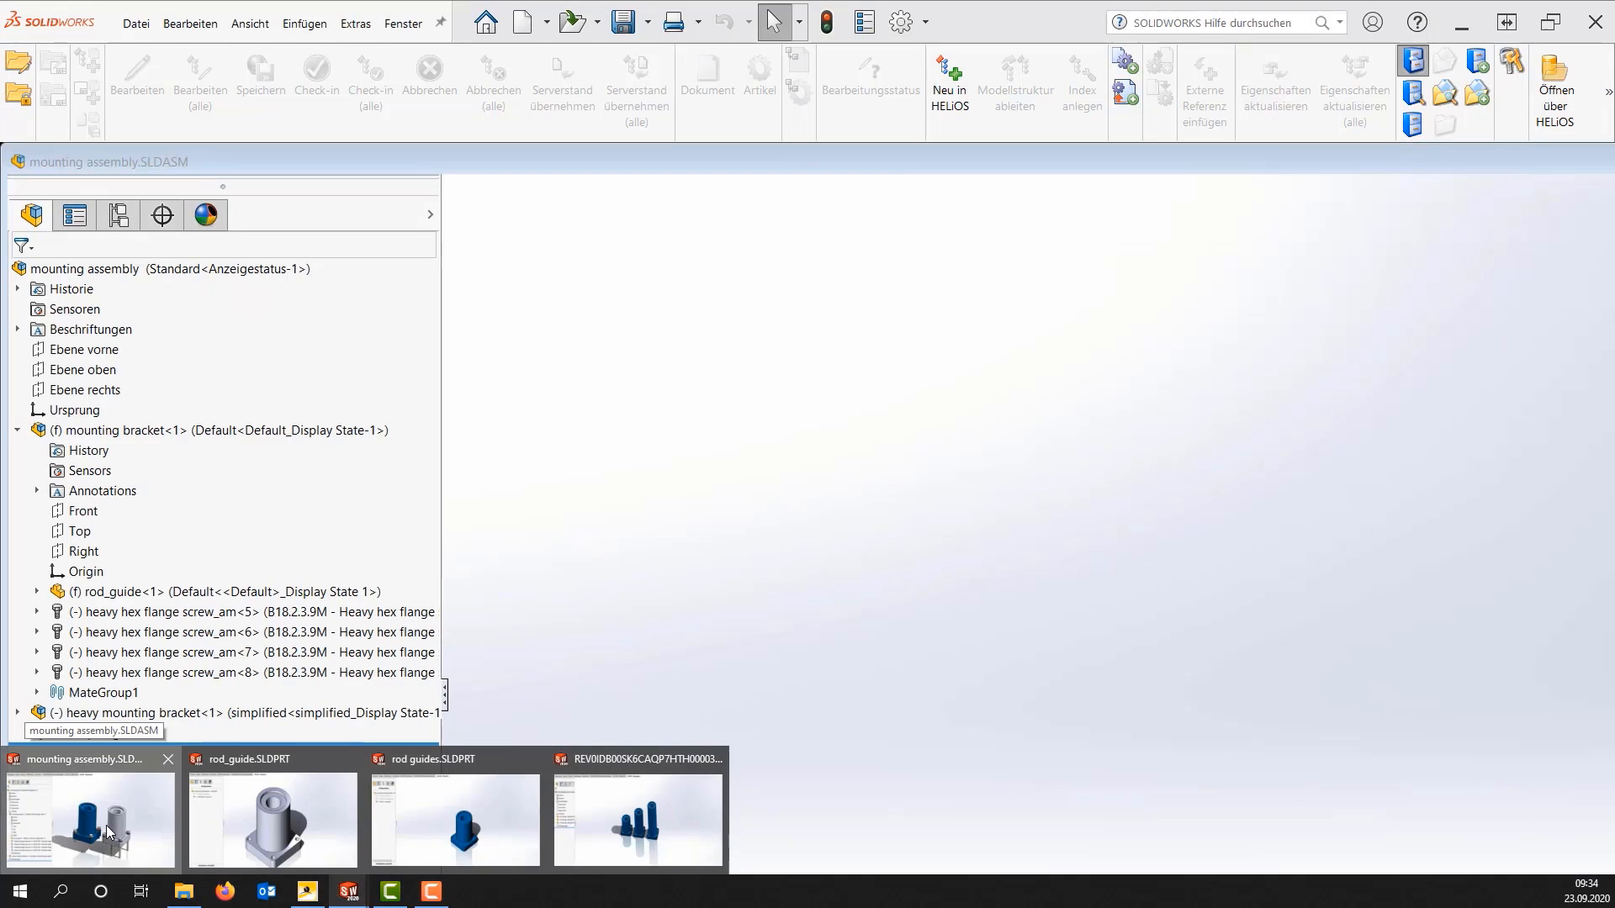
pyautogui.click(107, 833)
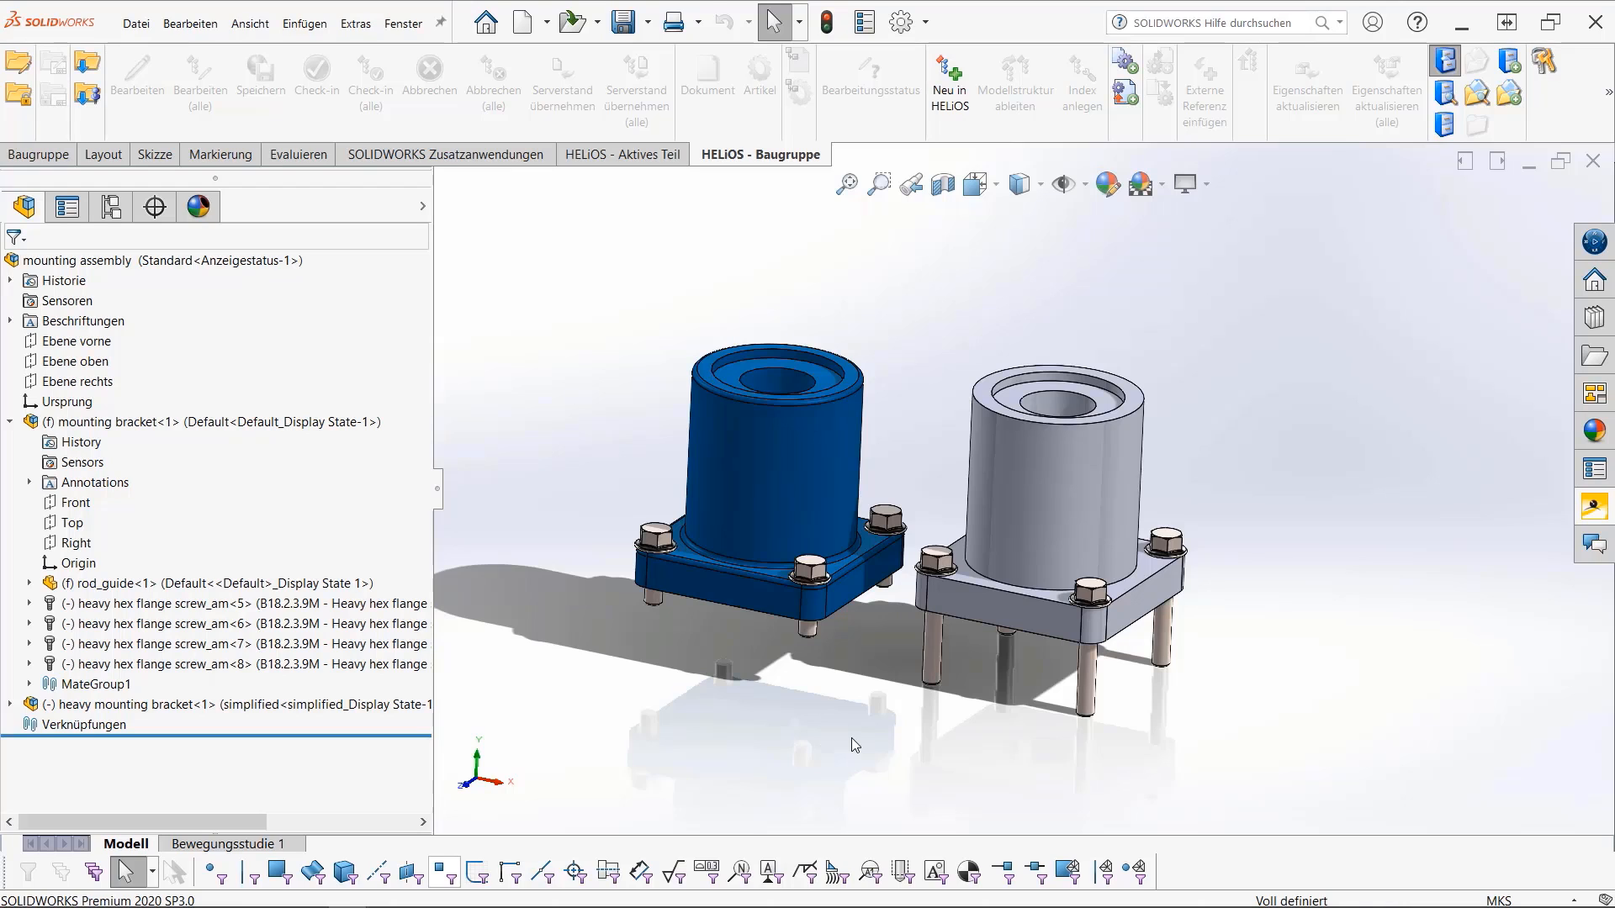
pyautogui.click(948, 73)
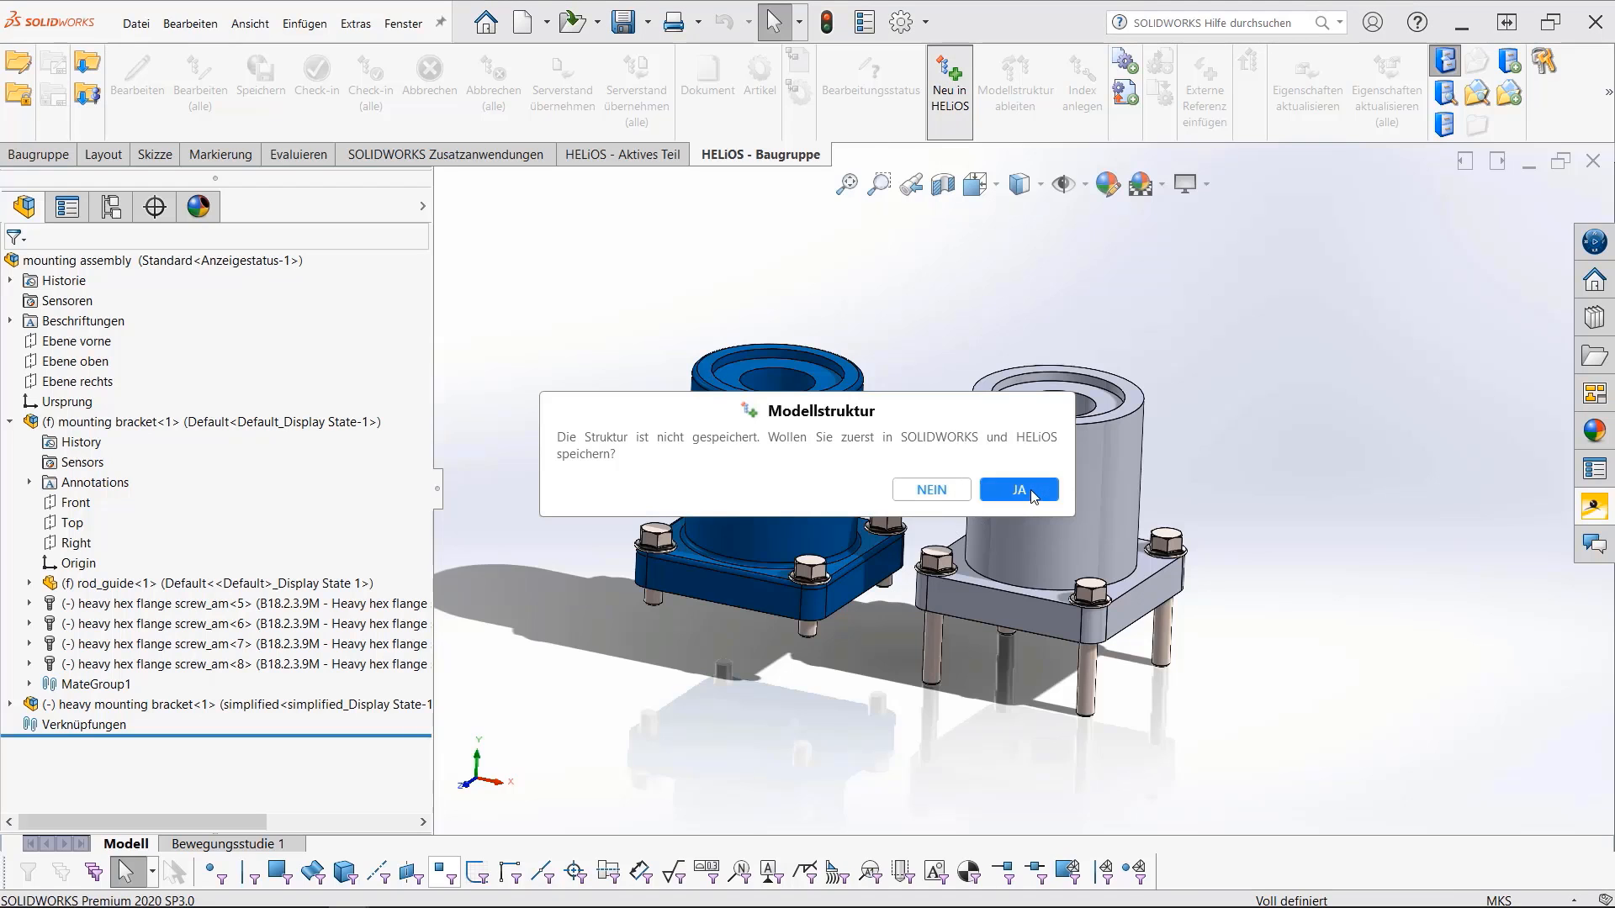
pyautogui.click(1020, 489)
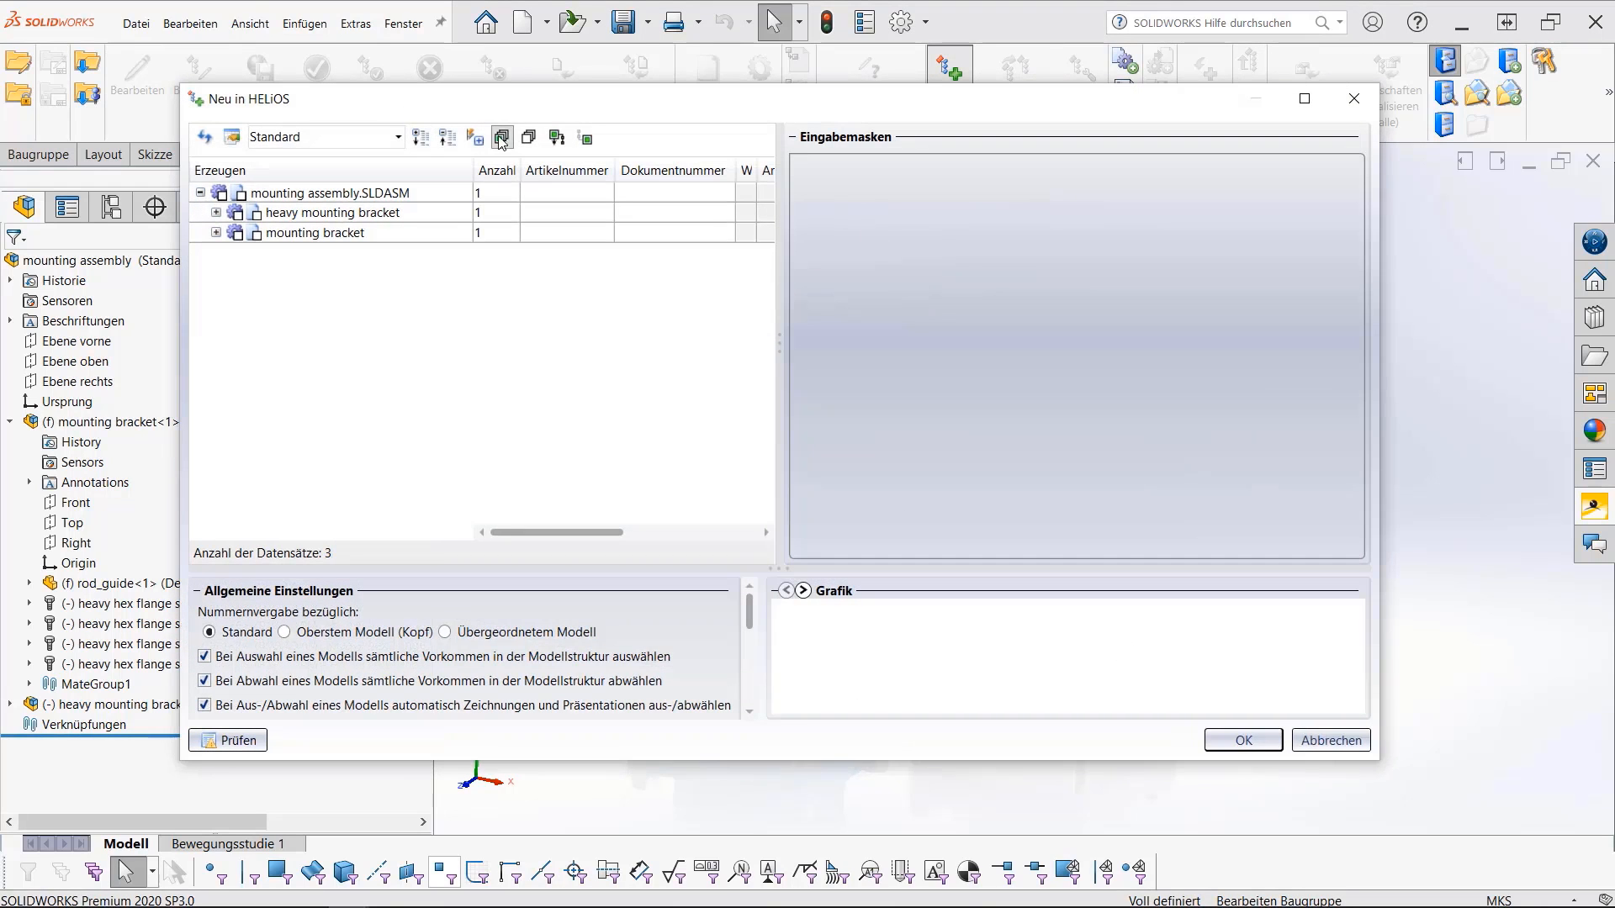
pyautogui.click(528, 139)
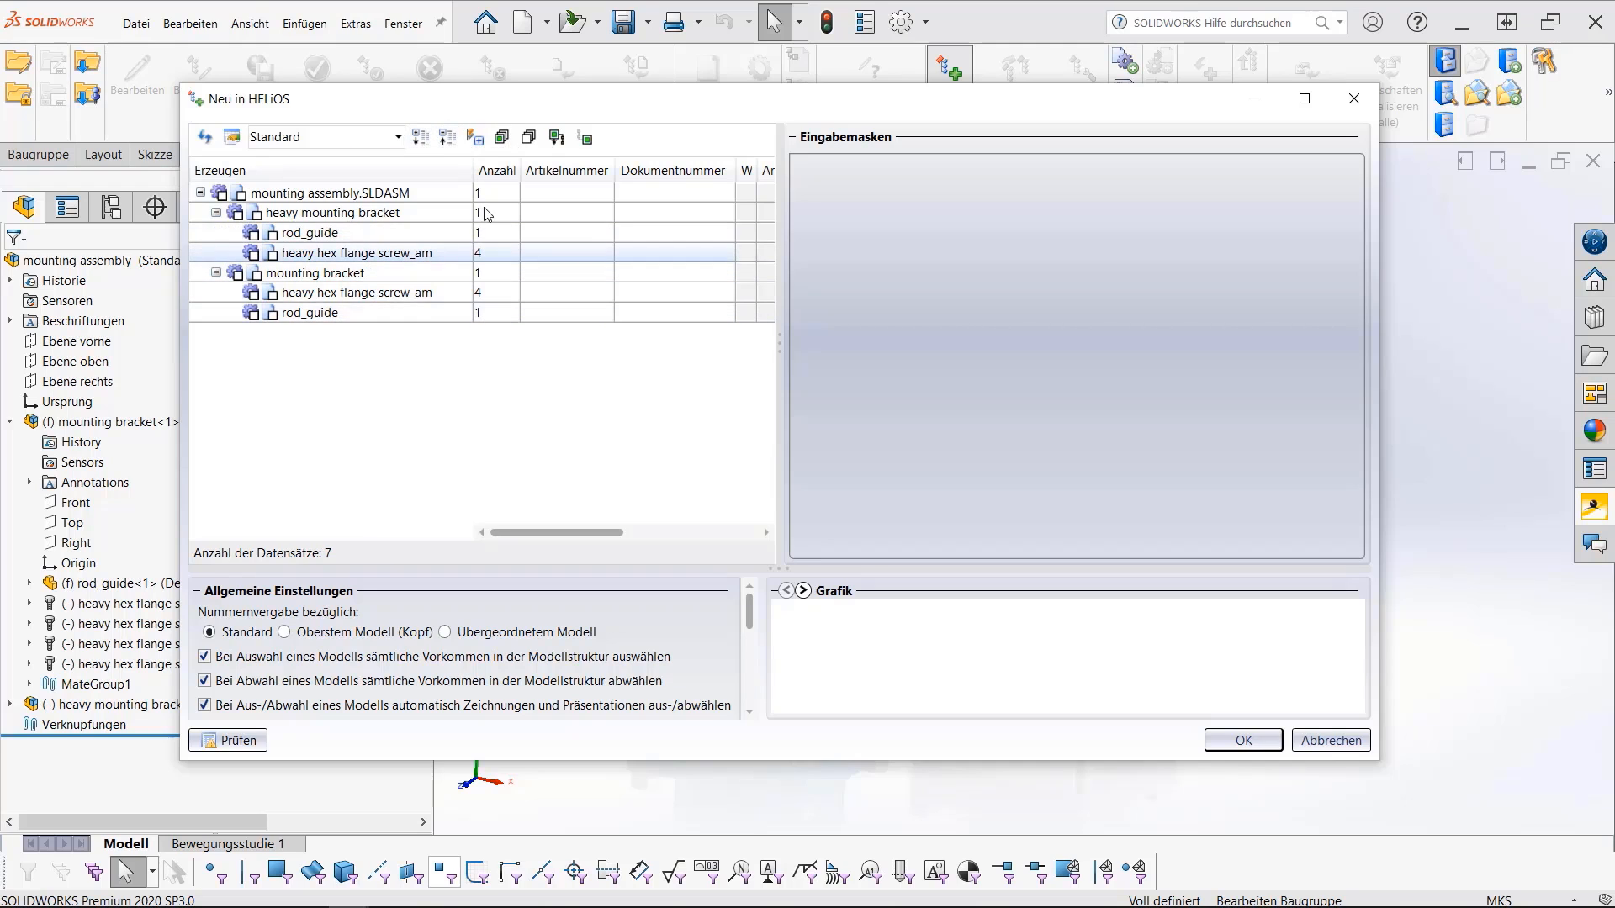
pyautogui.click(502, 139)
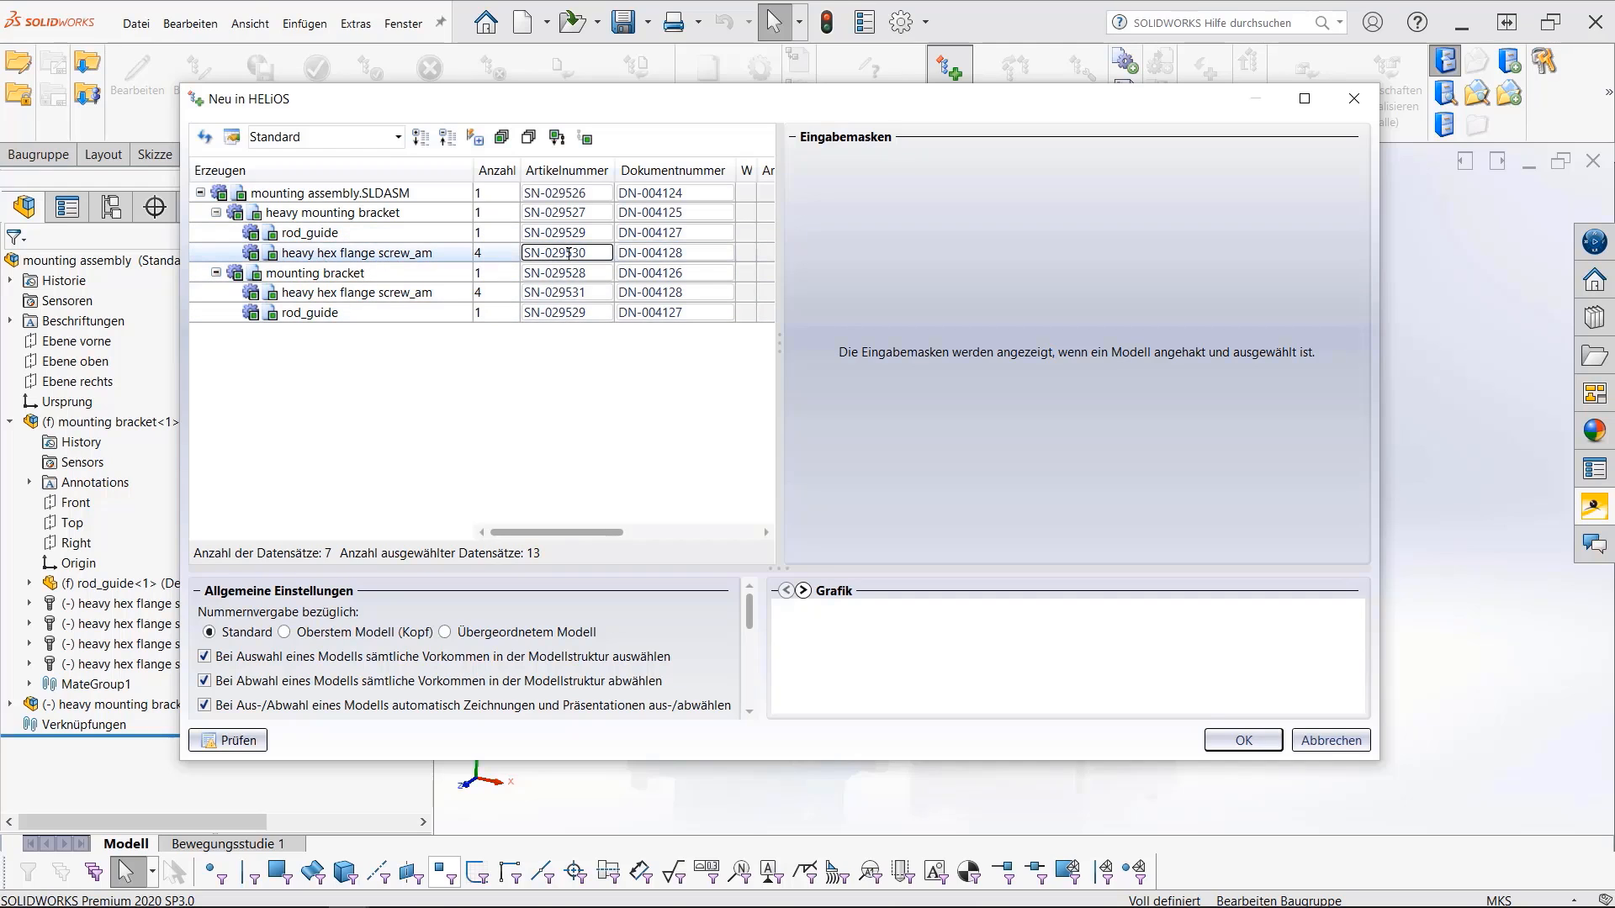
# - Compare the article and document numbers of both flange screw and rod_guide entries, and confirm creating the records in HELiOS
pyautogui.click(377, 257)
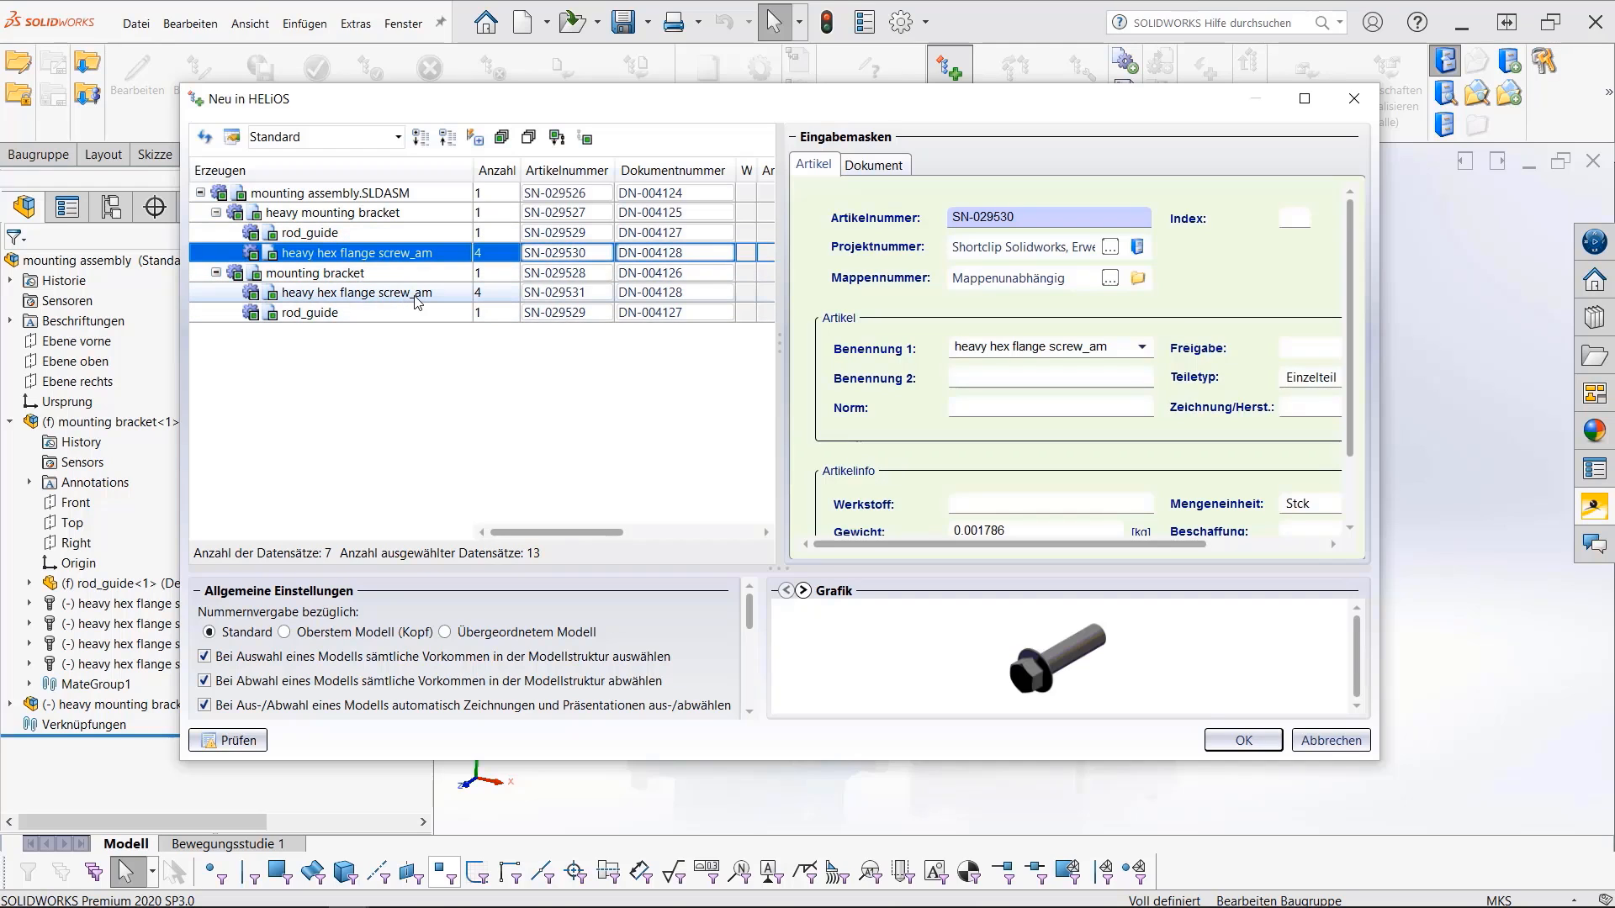
pyautogui.click(417, 301)
pyautogui.click(597, 253)
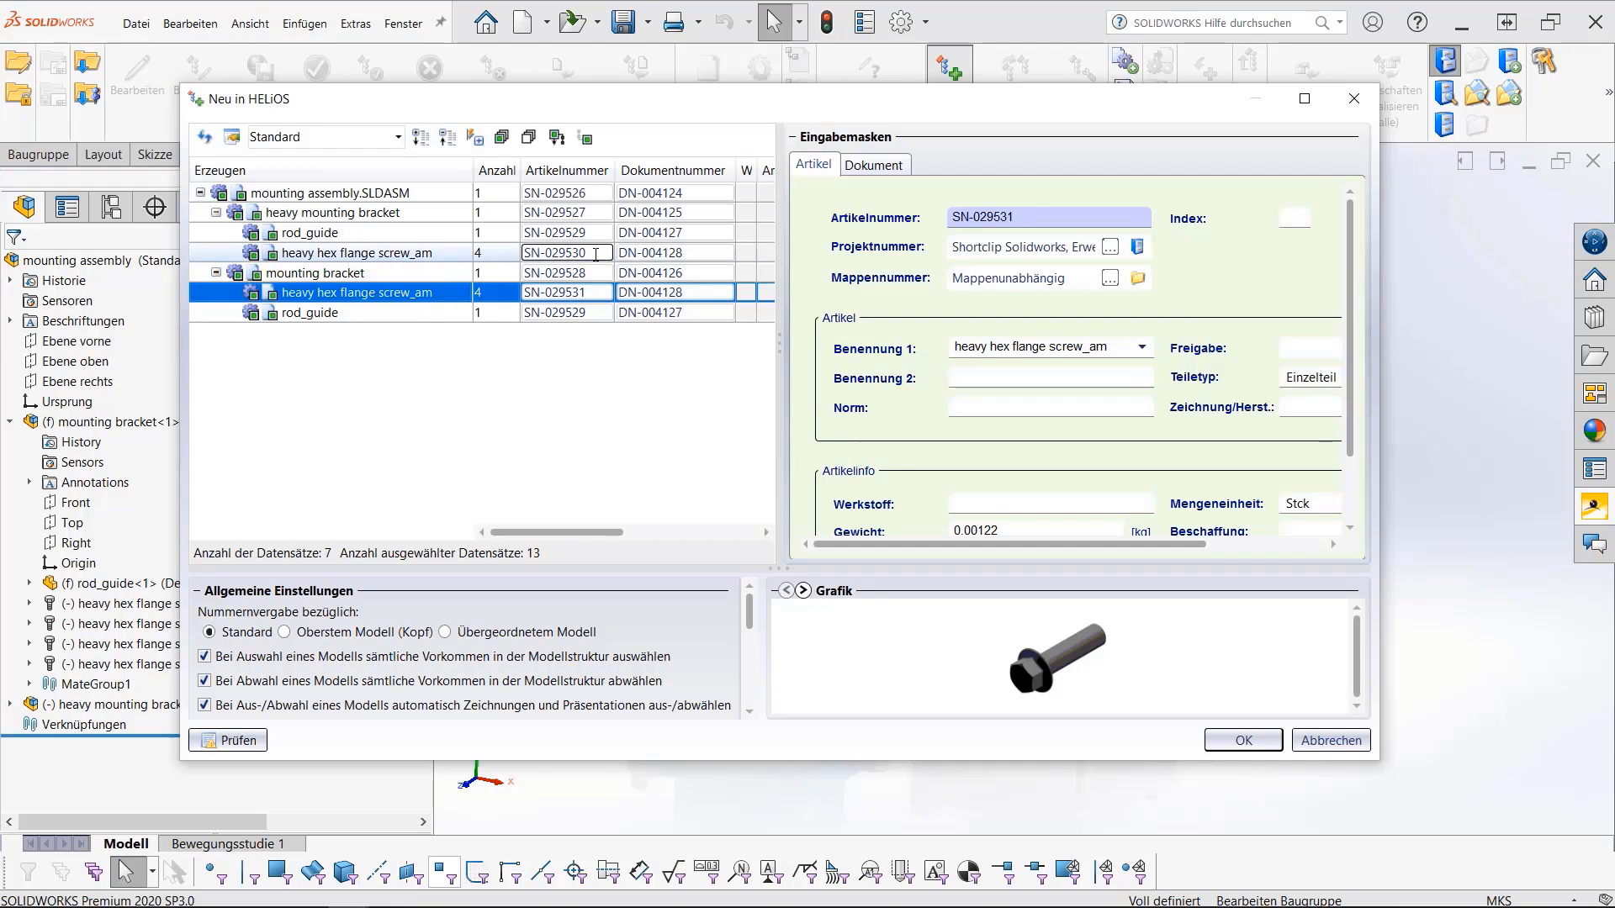
pyautogui.click(594, 295)
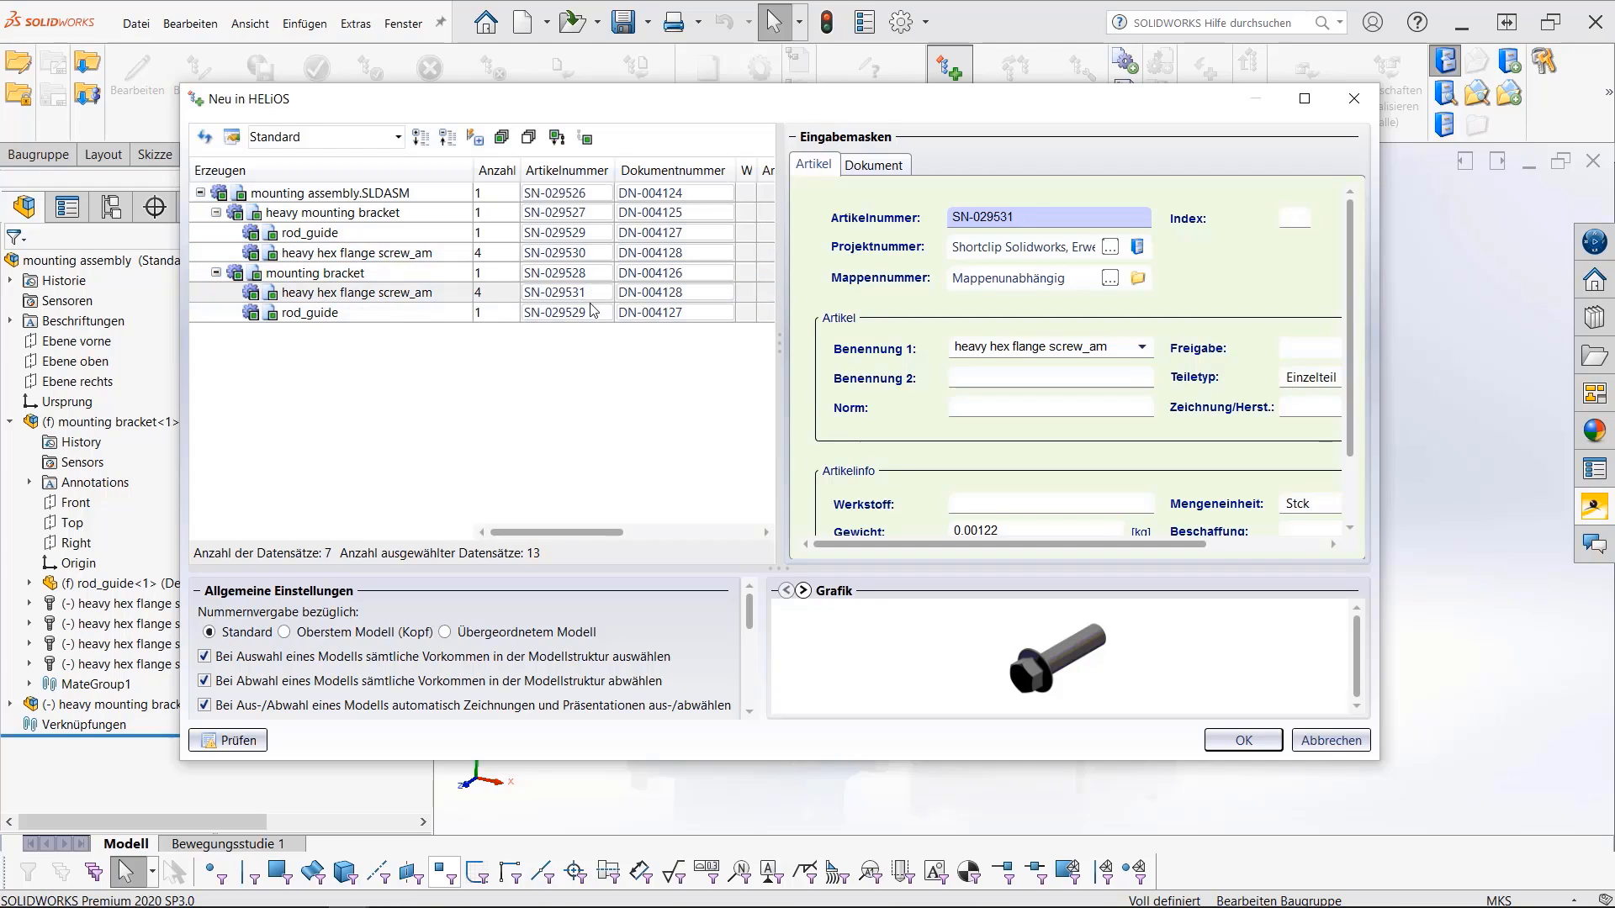
pyautogui.click(675, 290)
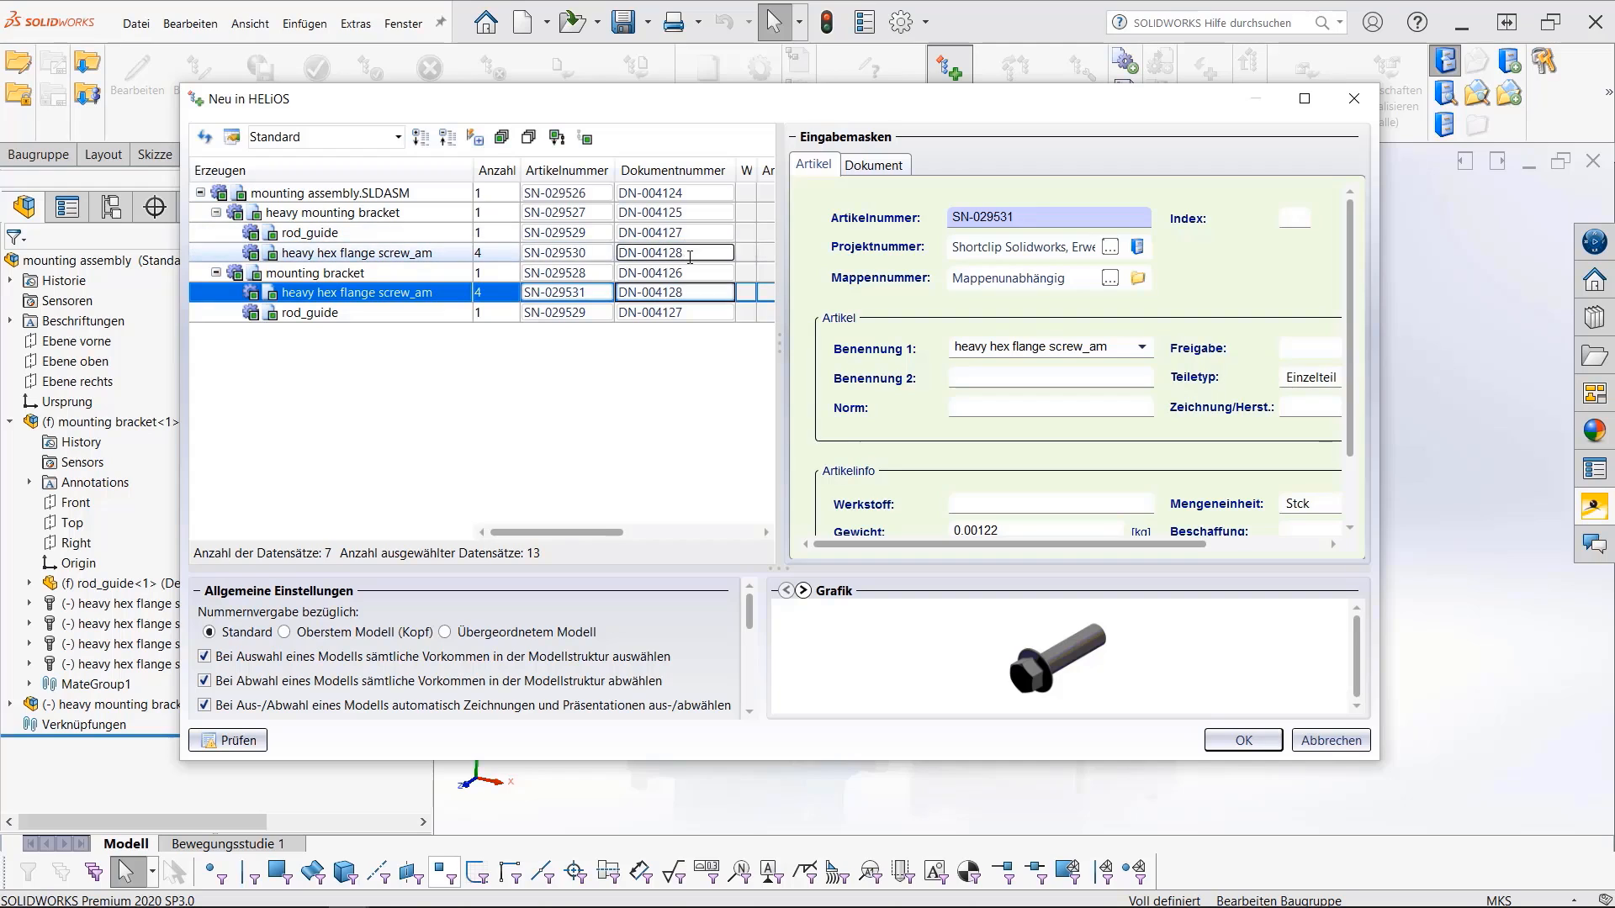
pyautogui.click(688, 254)
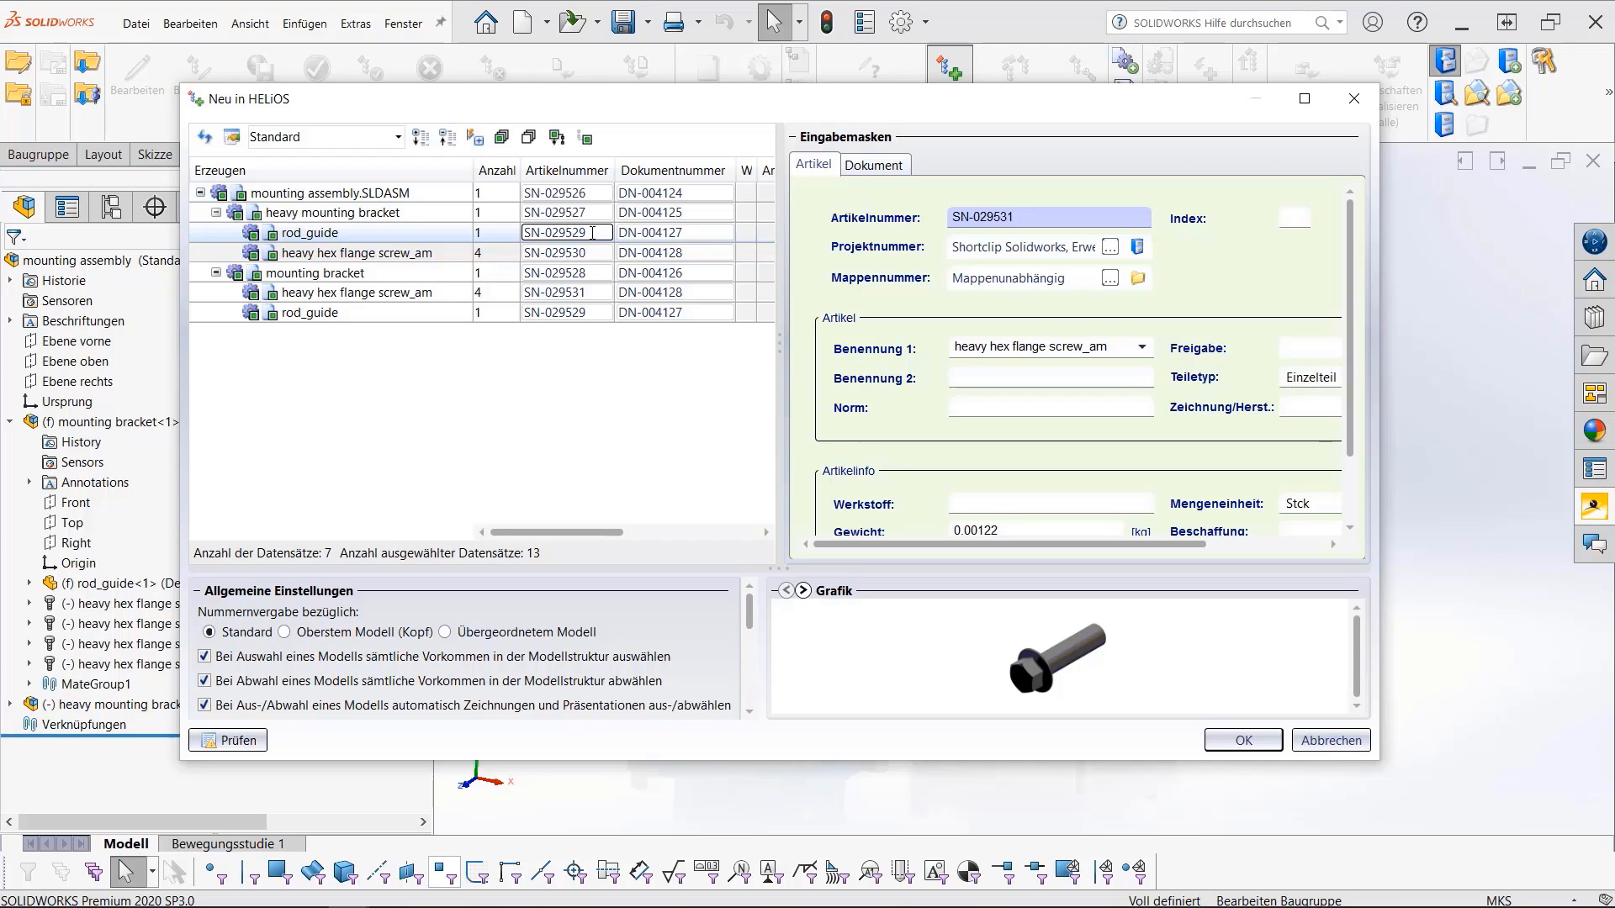
pyautogui.click(590, 313)
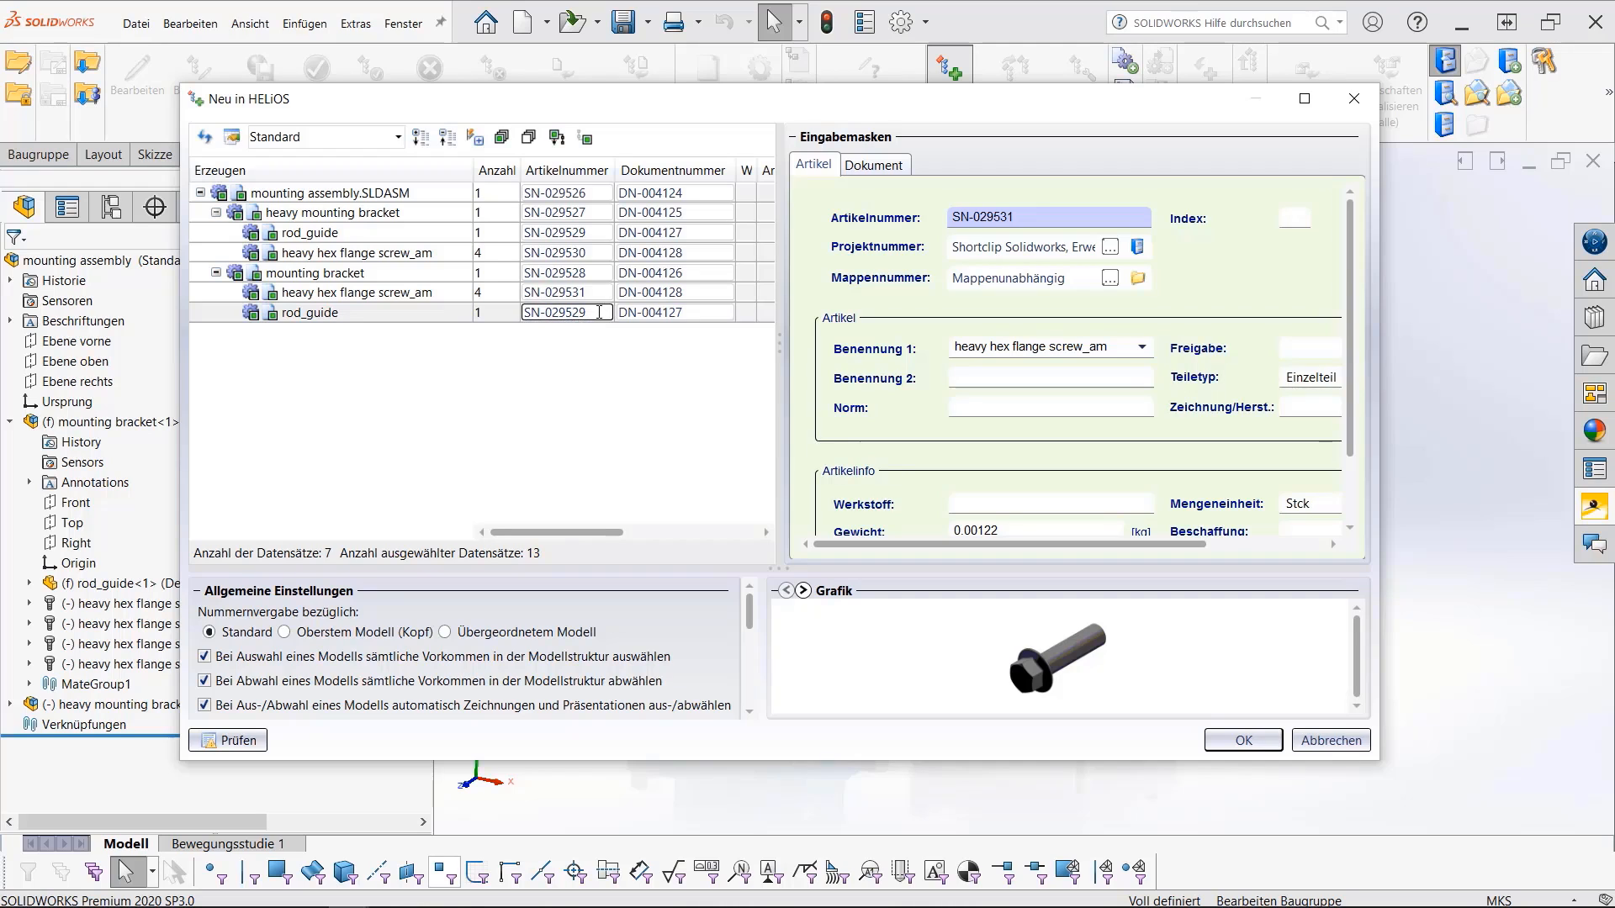
pyautogui.click(689, 313)
pyautogui.click(1219, 738)
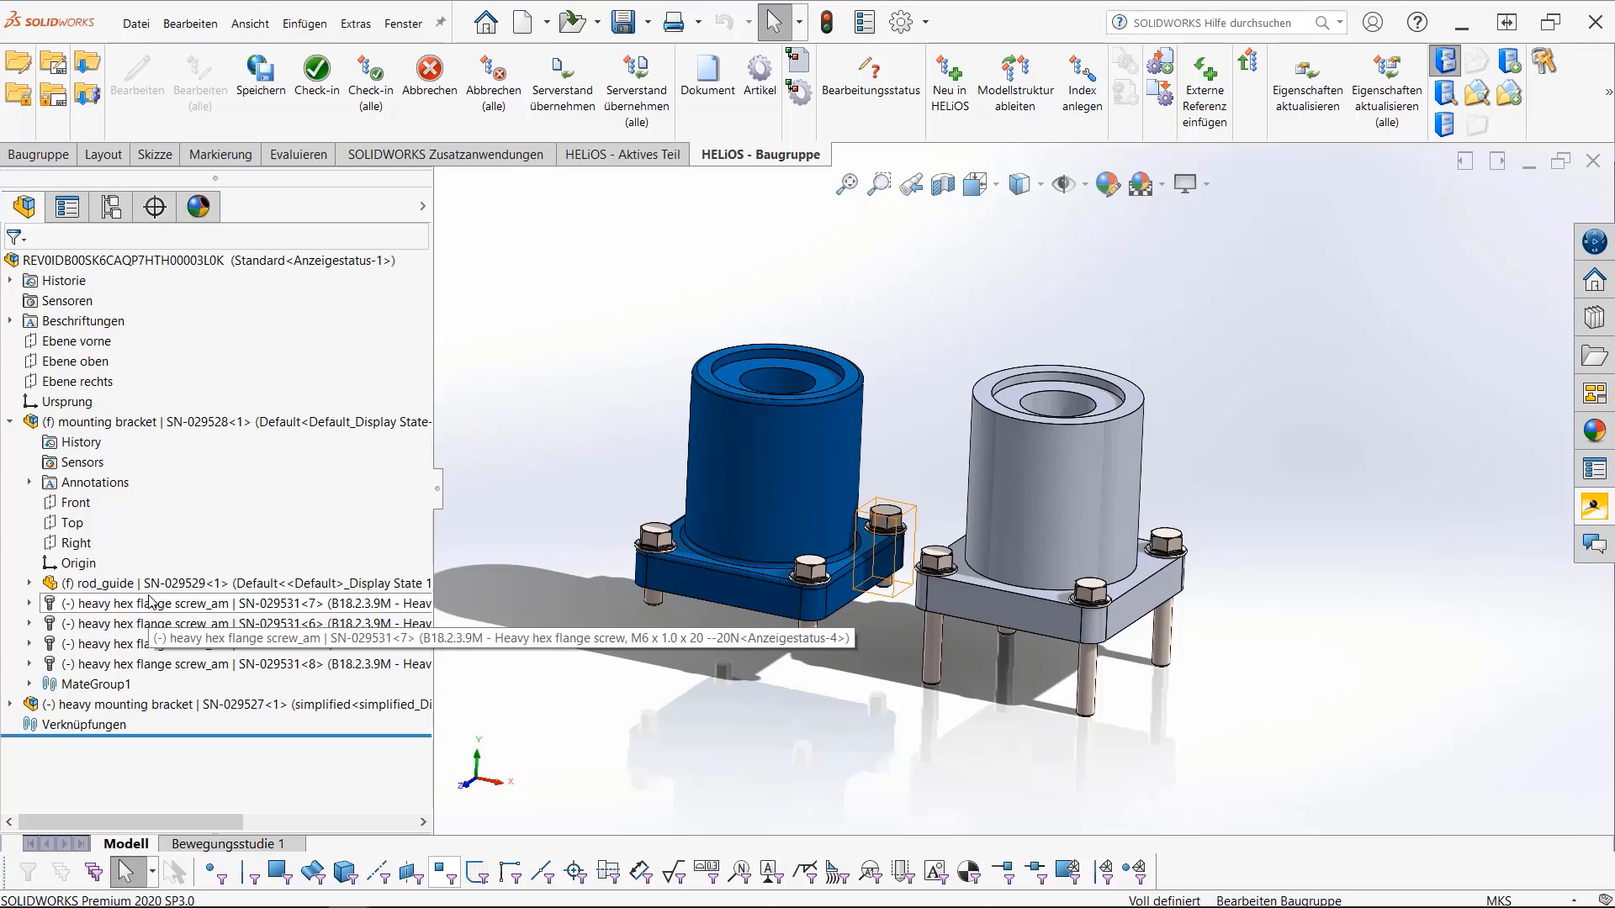
# - Examine which articles and document configurations are linked to the HELiOS document of the mounting bracket's heavy hex flange screw
pyautogui.click(214, 606)
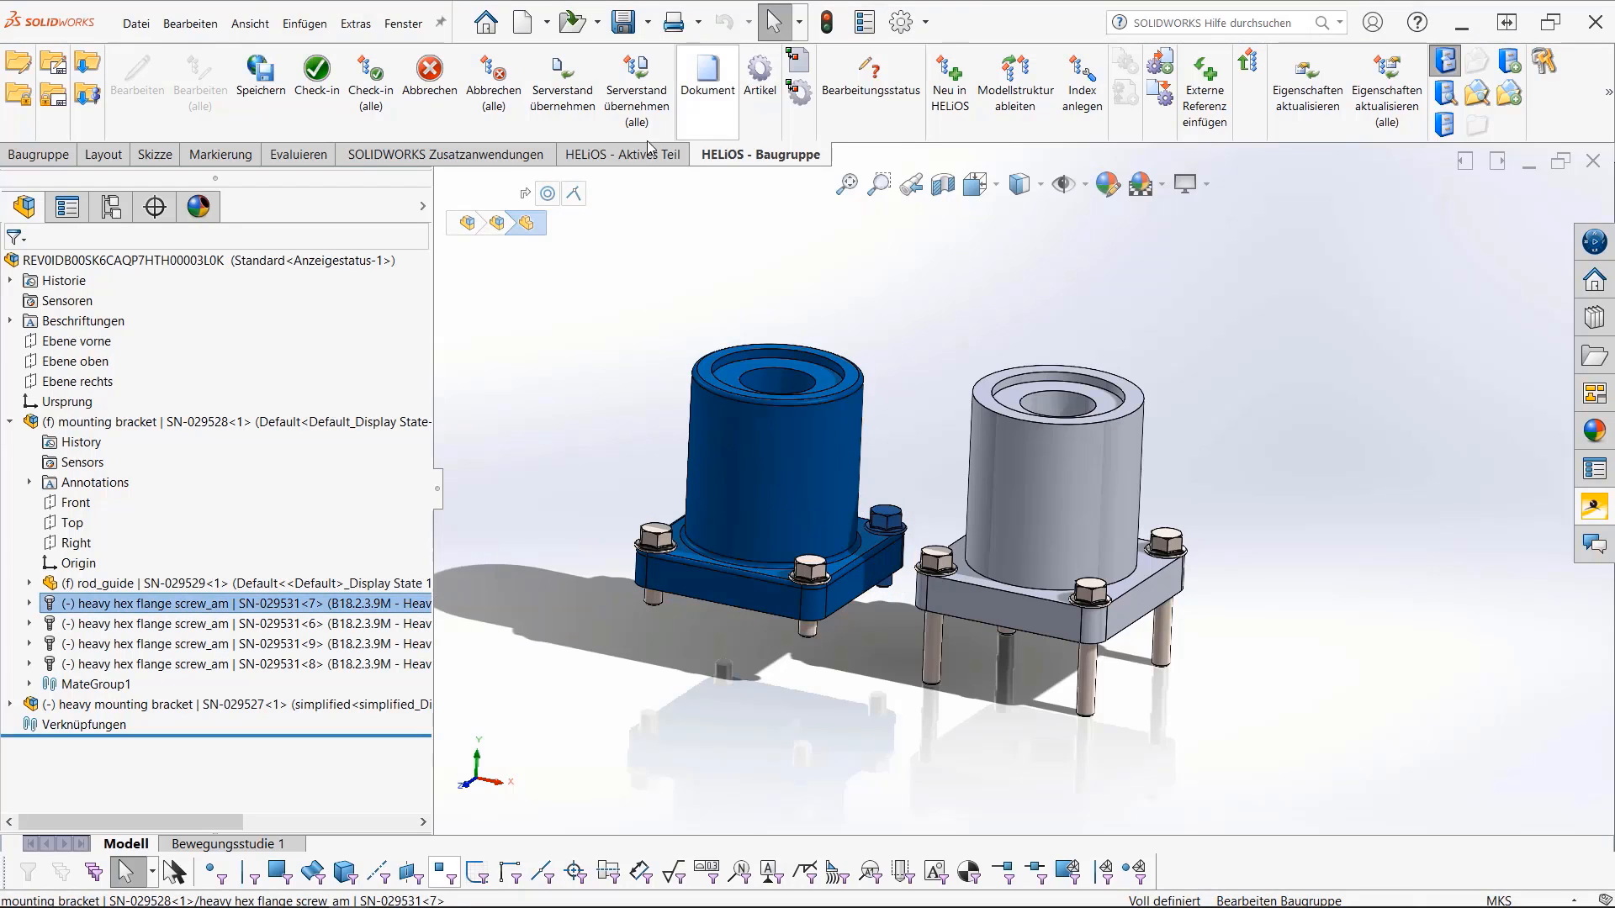
pyautogui.click(631, 155)
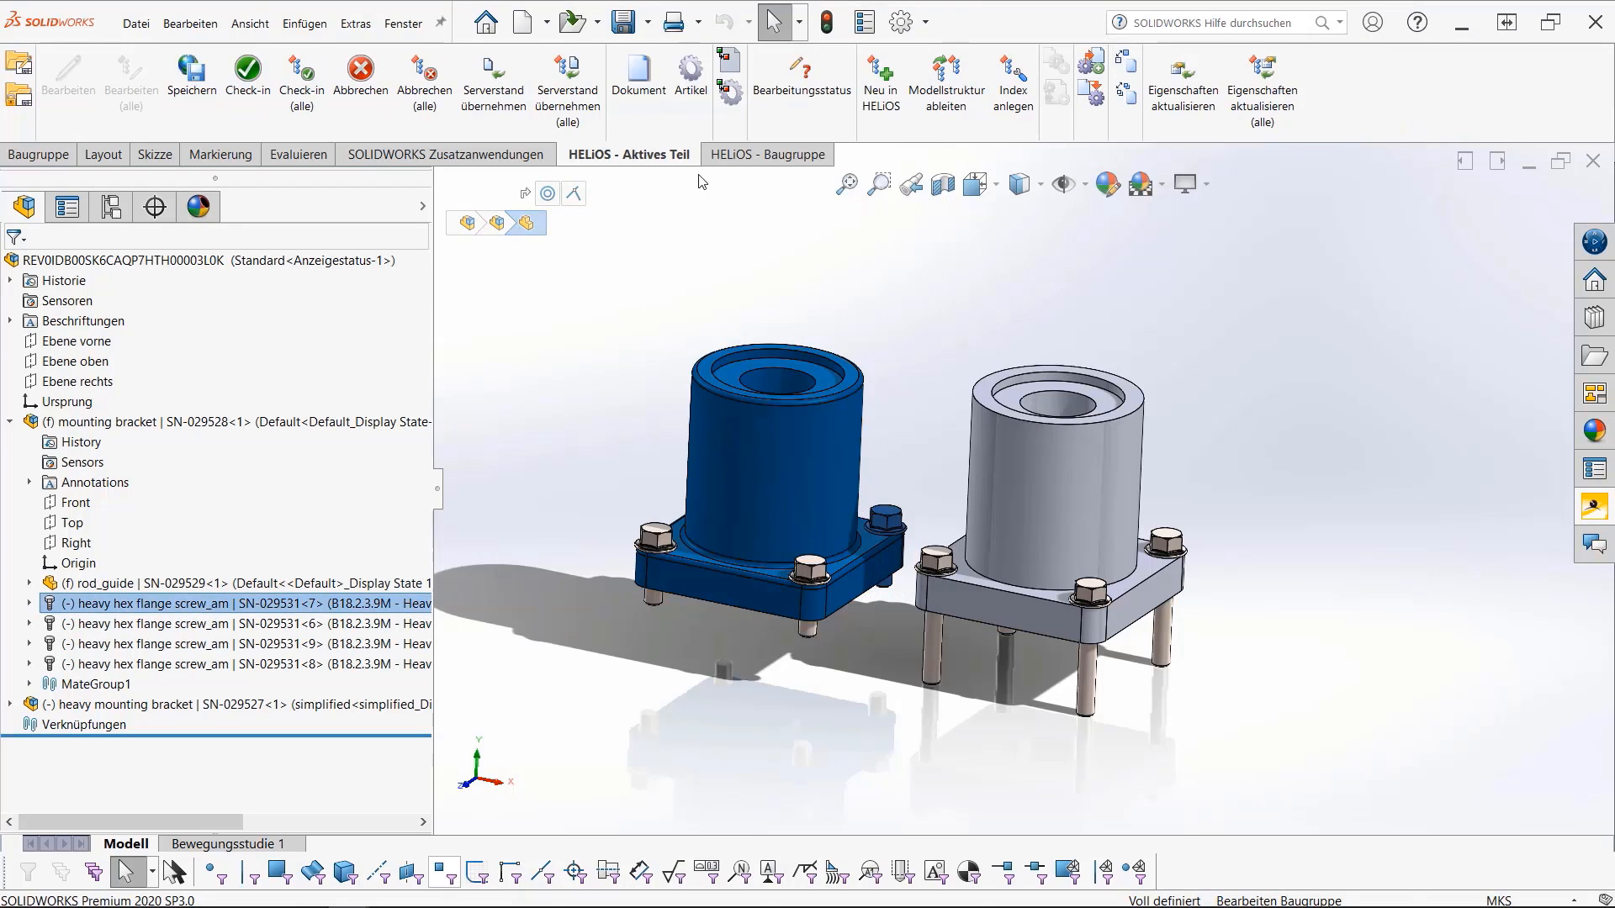
pyautogui.click(639, 74)
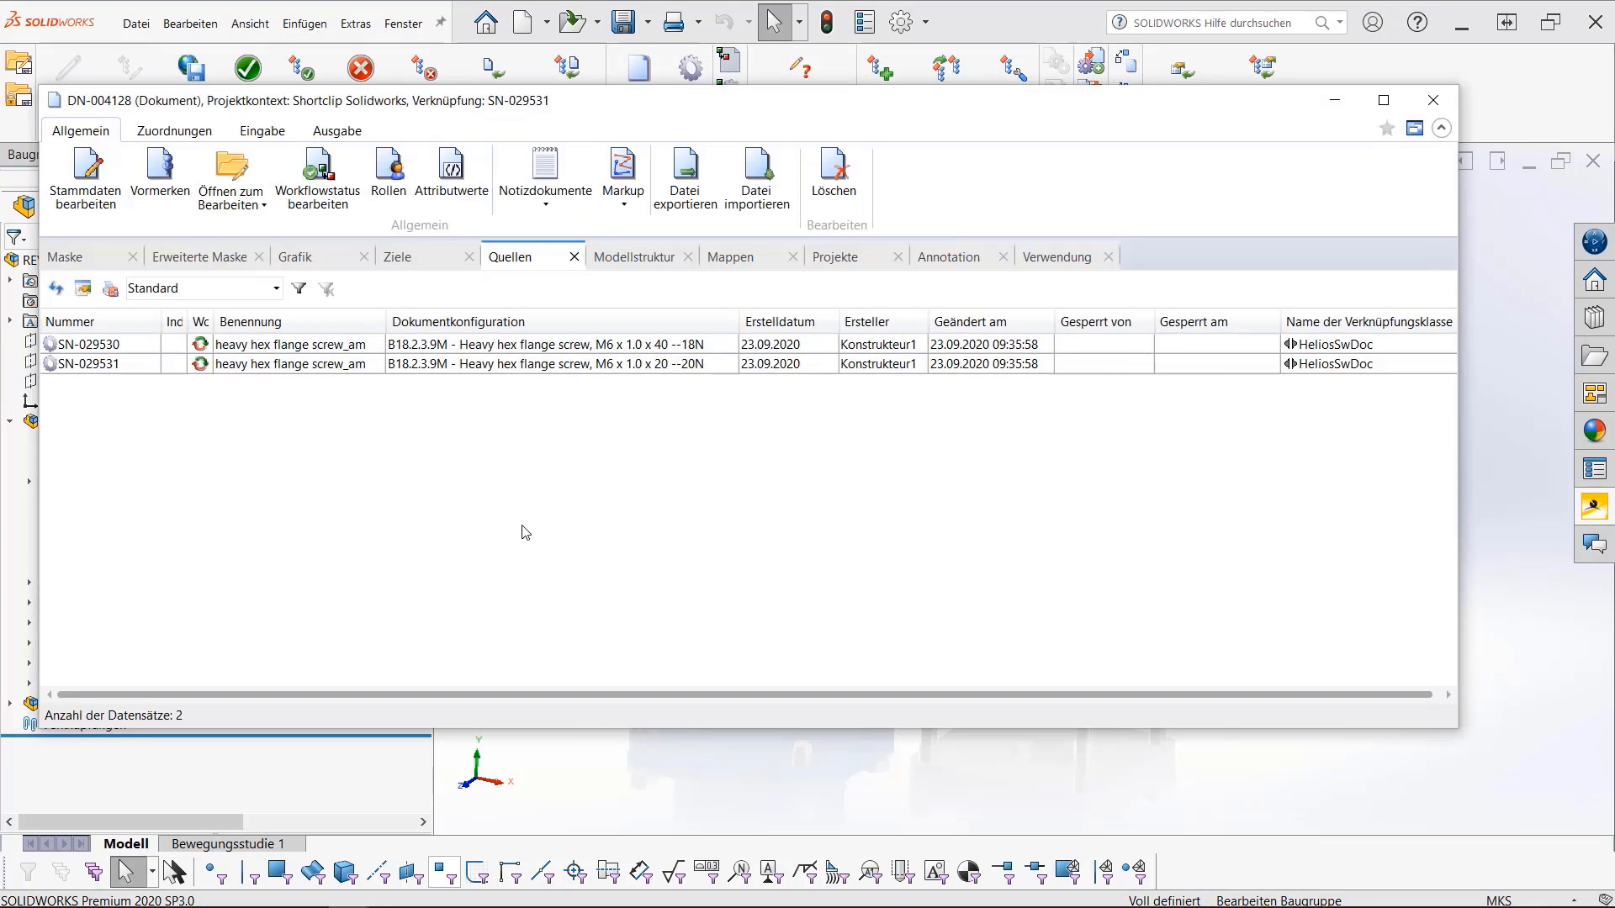
pyautogui.click(252, 344)
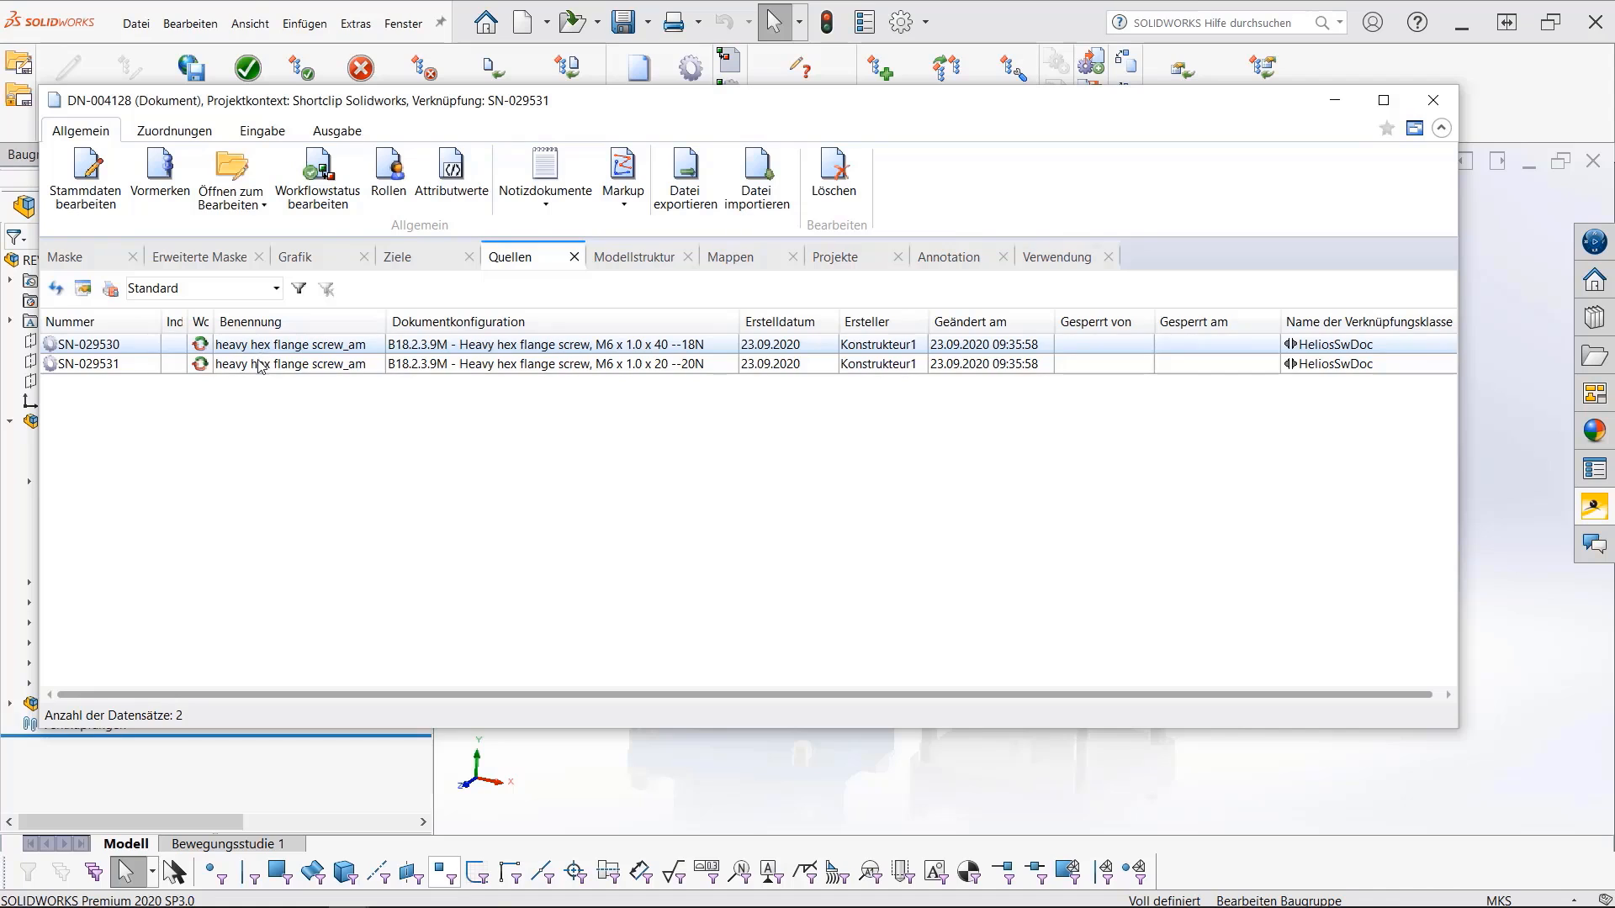
pyautogui.click(261, 364)
pyautogui.click(1433, 100)
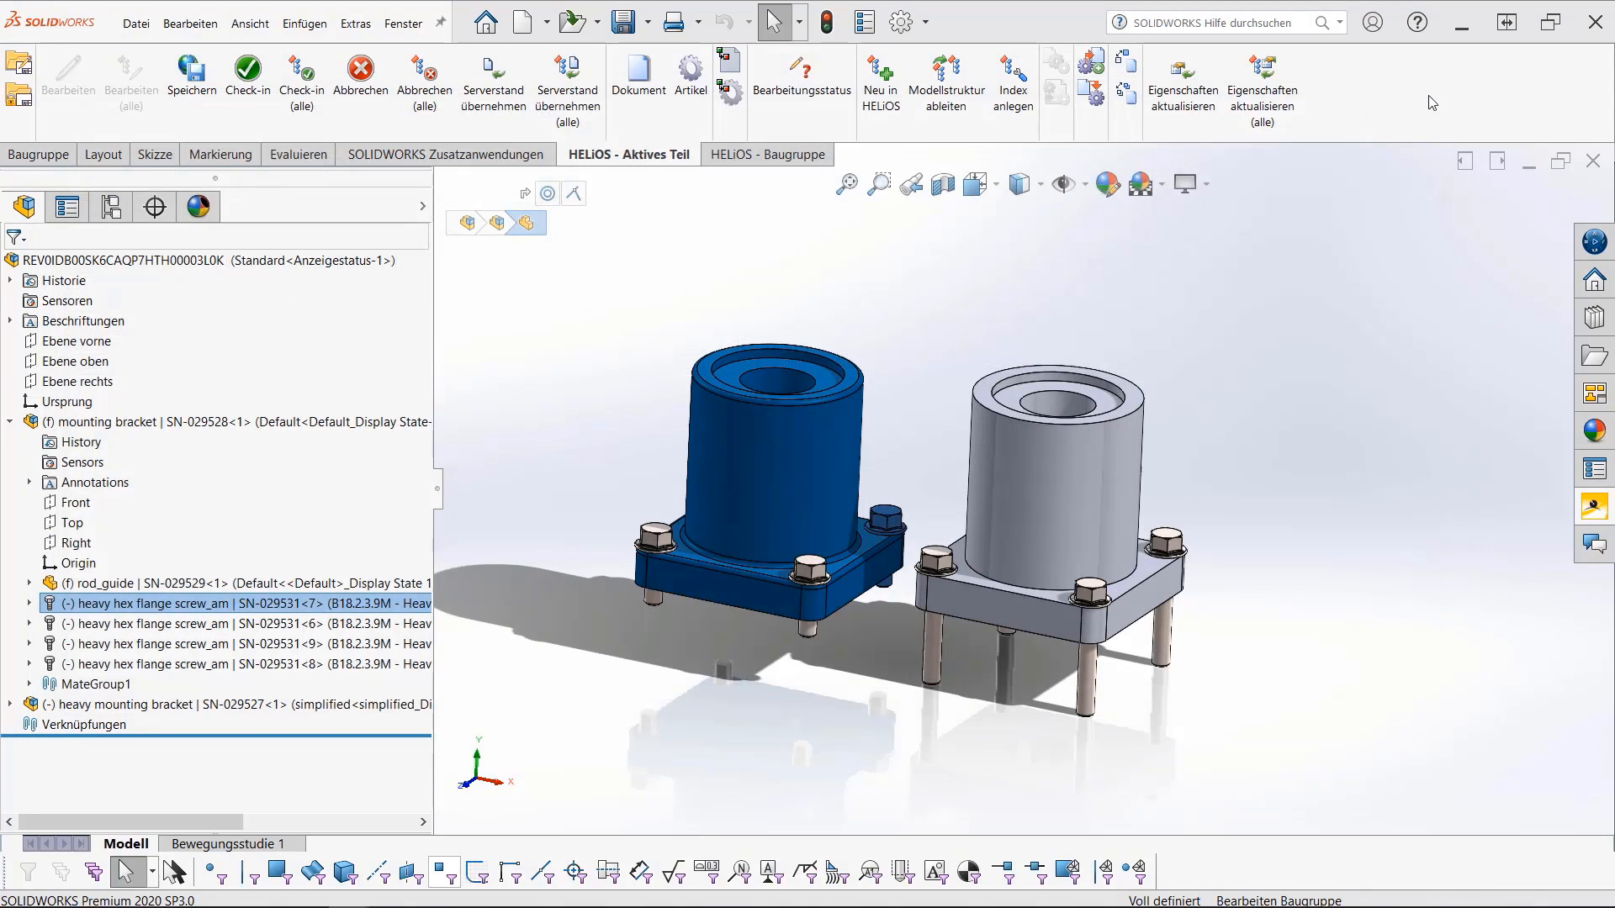
# - Examine which article is linked to the HELiOS document of the mounting bracket's rod_guide
pyautogui.click(179, 586)
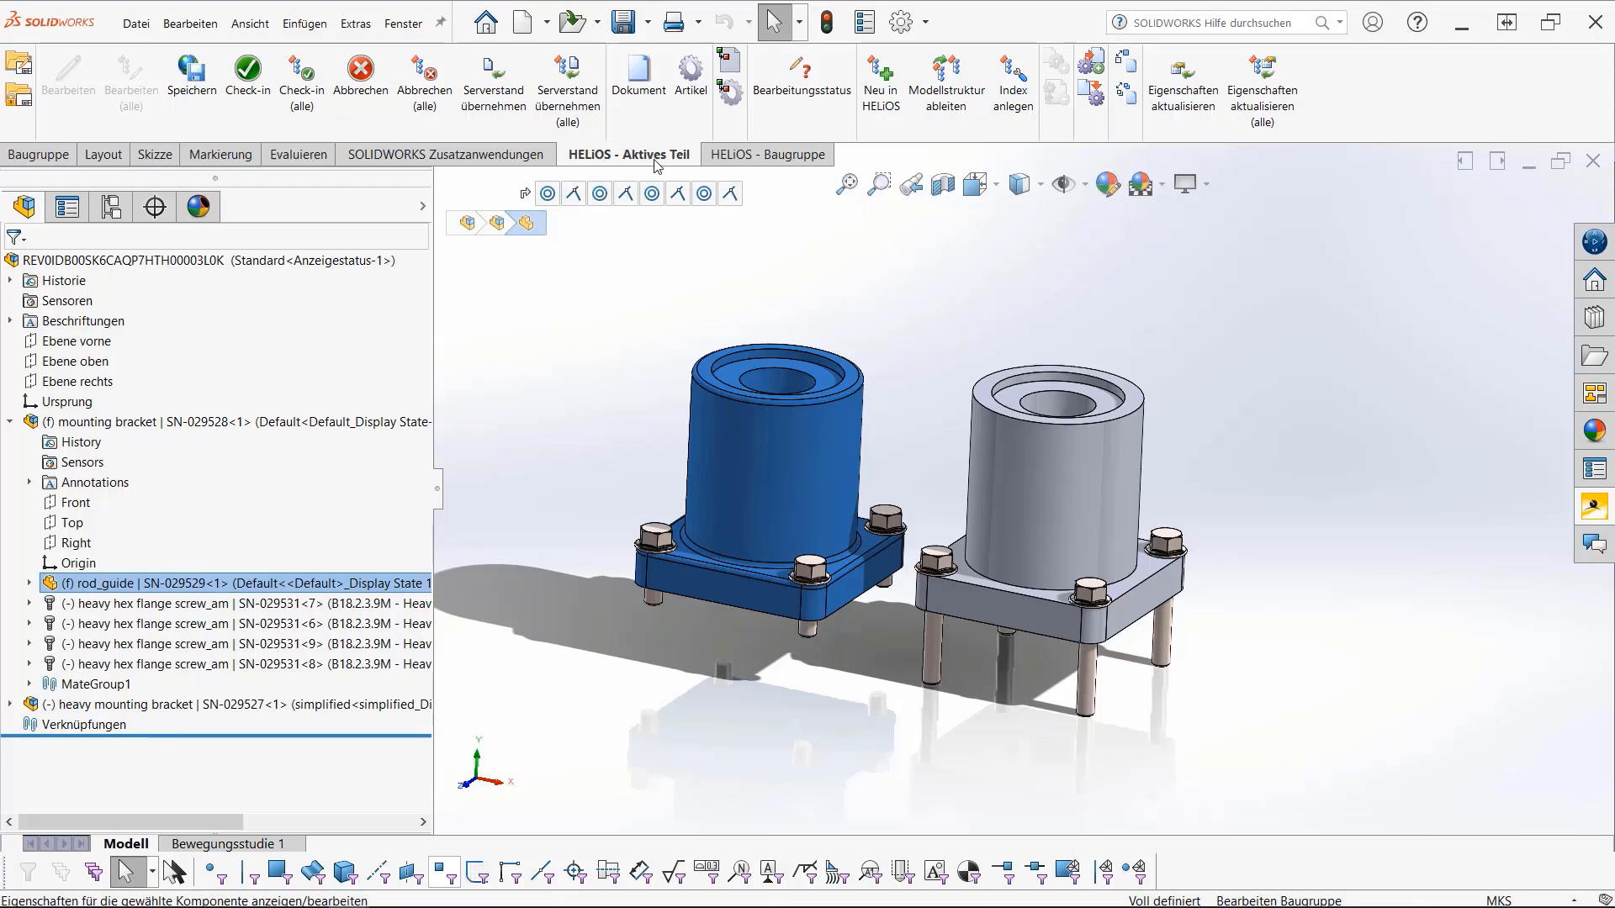
pyautogui.click(639, 80)
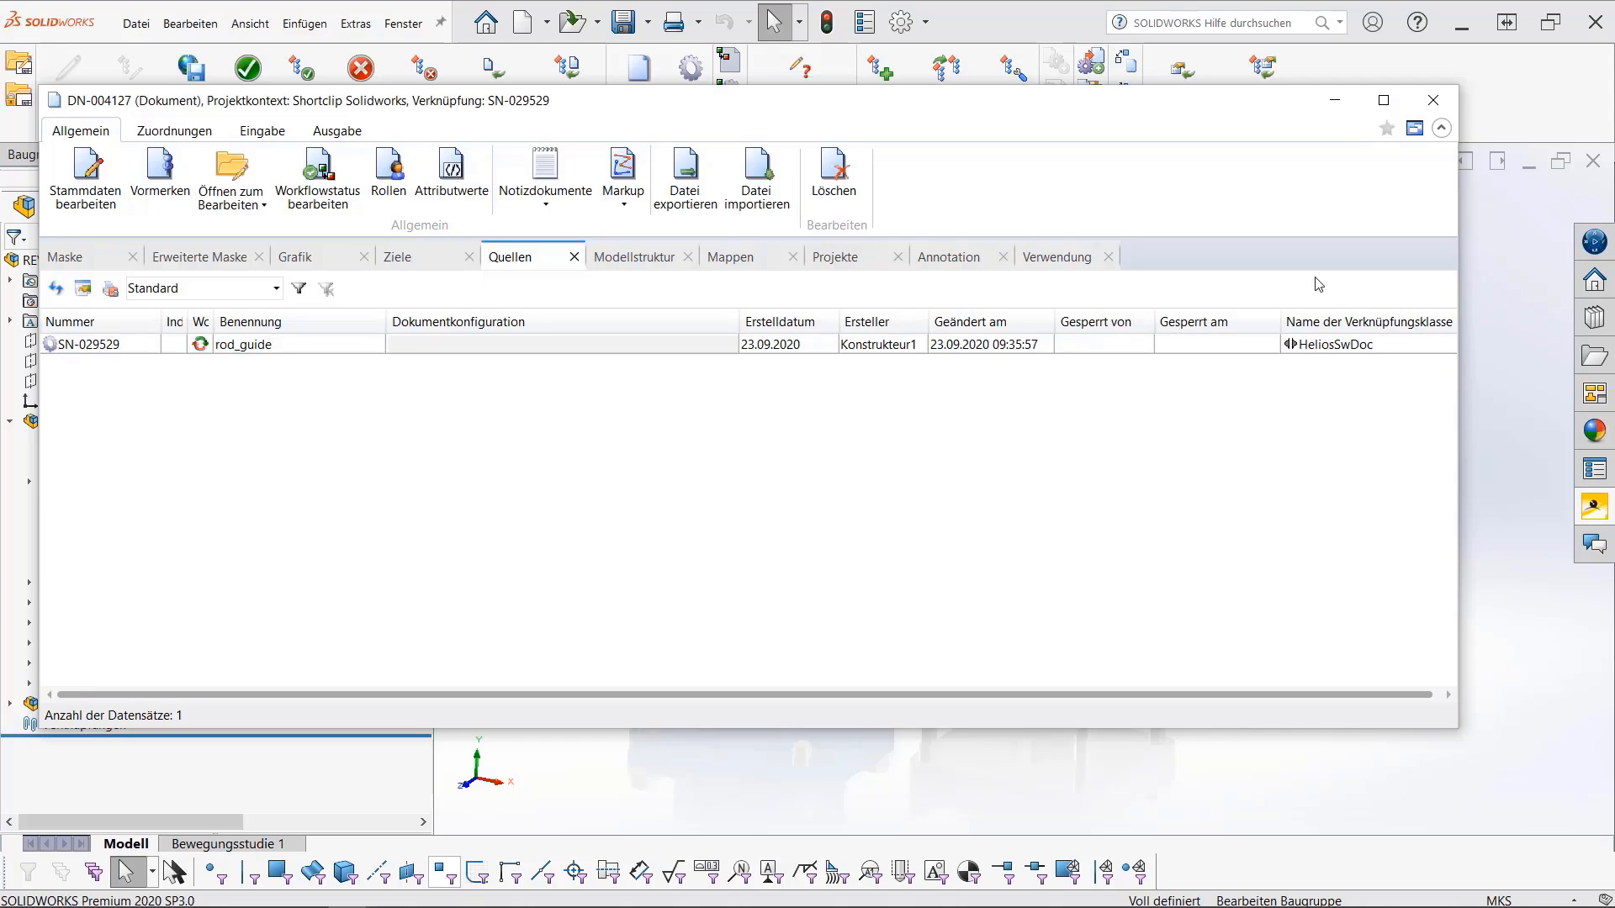
pyautogui.click(1433, 101)
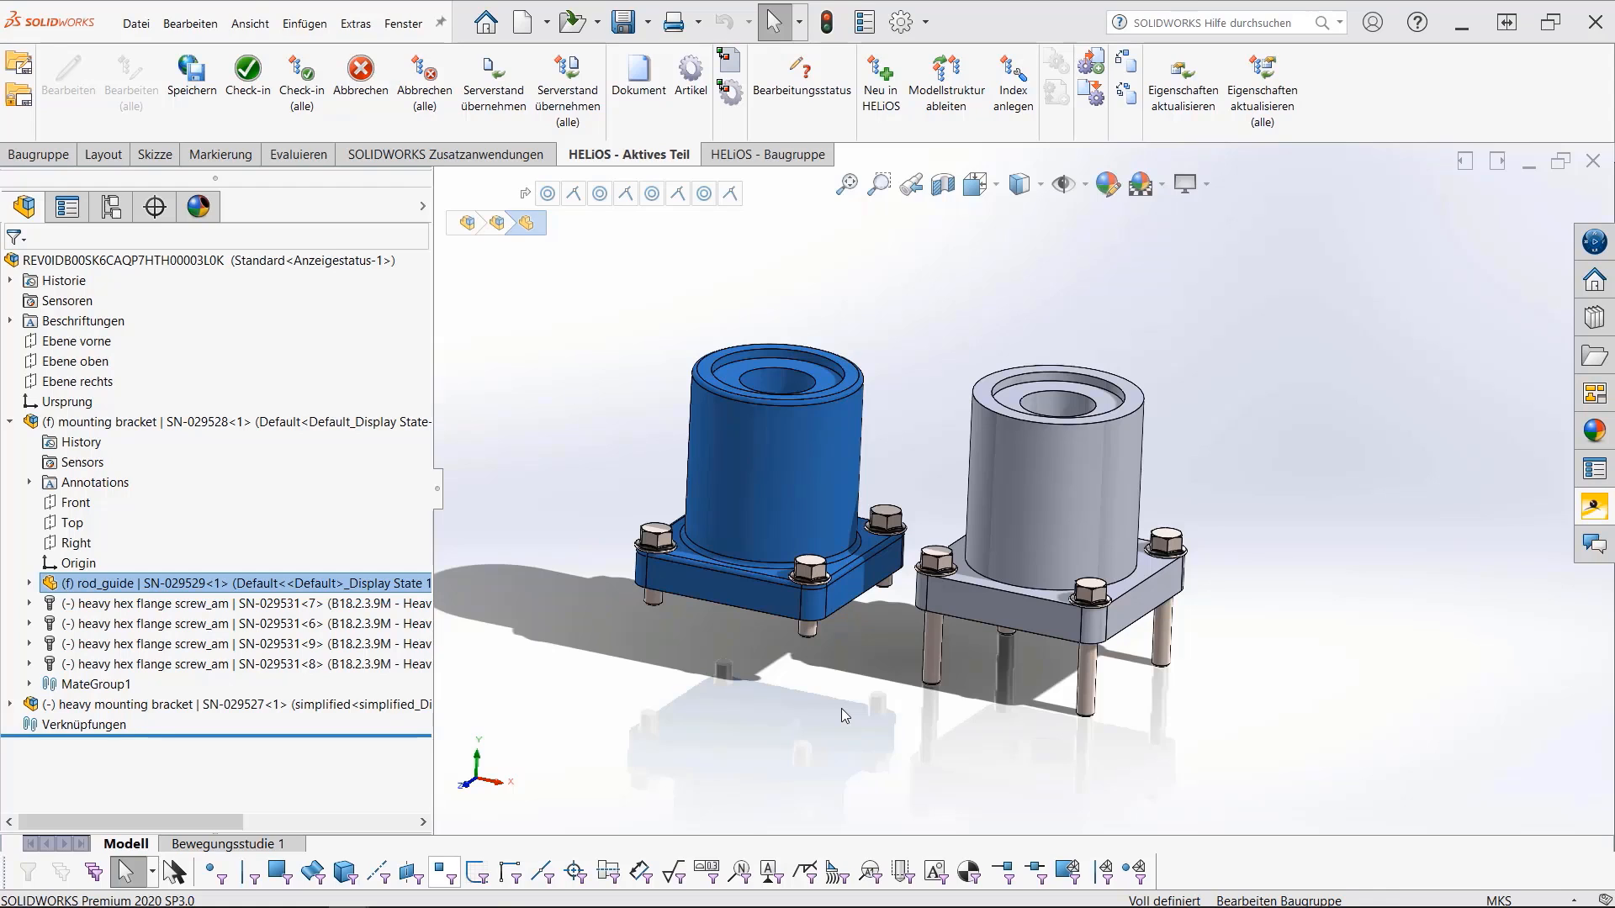
# - Switch to rod guides.SLDPRT and create it in HELiOS as a document without an article
pyautogui.moveTo(580, 907)
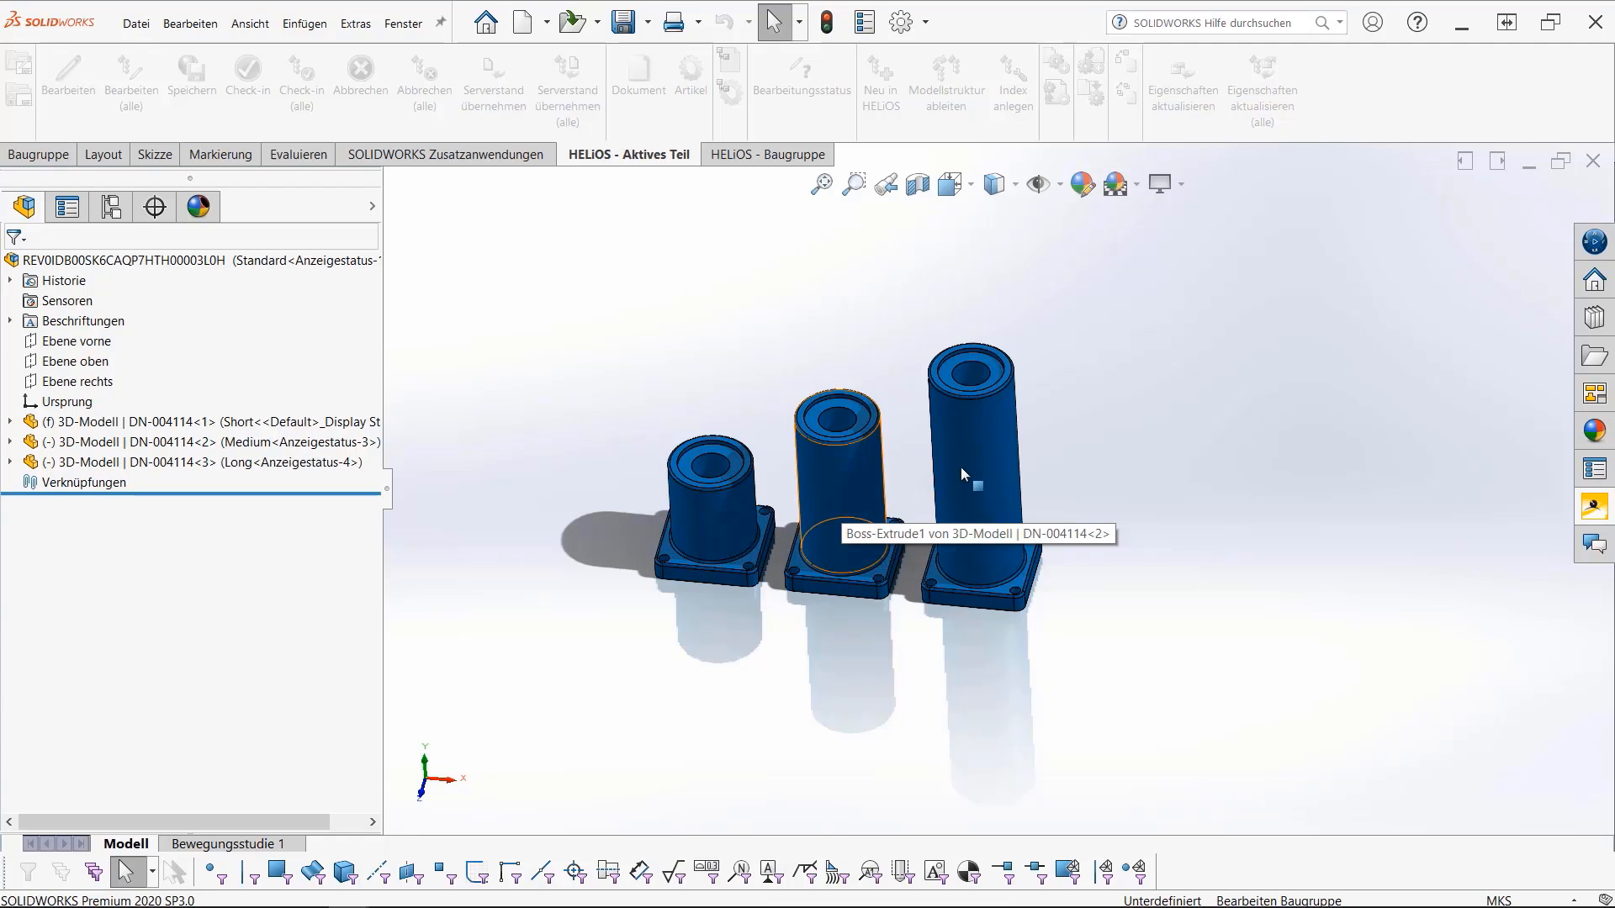
pyautogui.moveTo(523, 907)
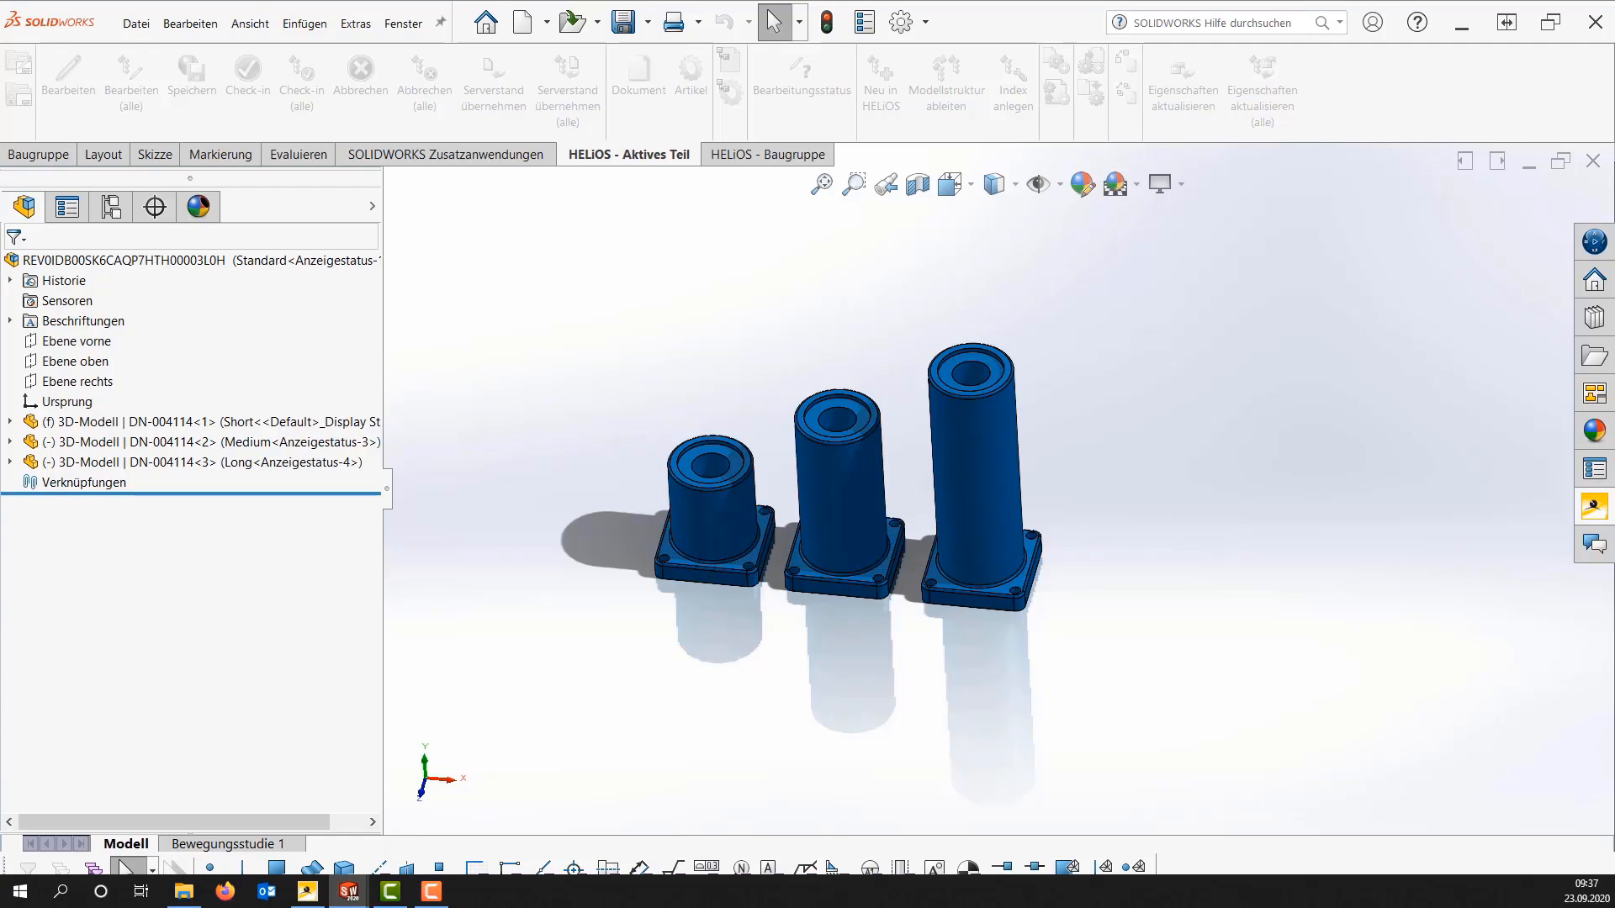
pyautogui.moveTo(349, 892)
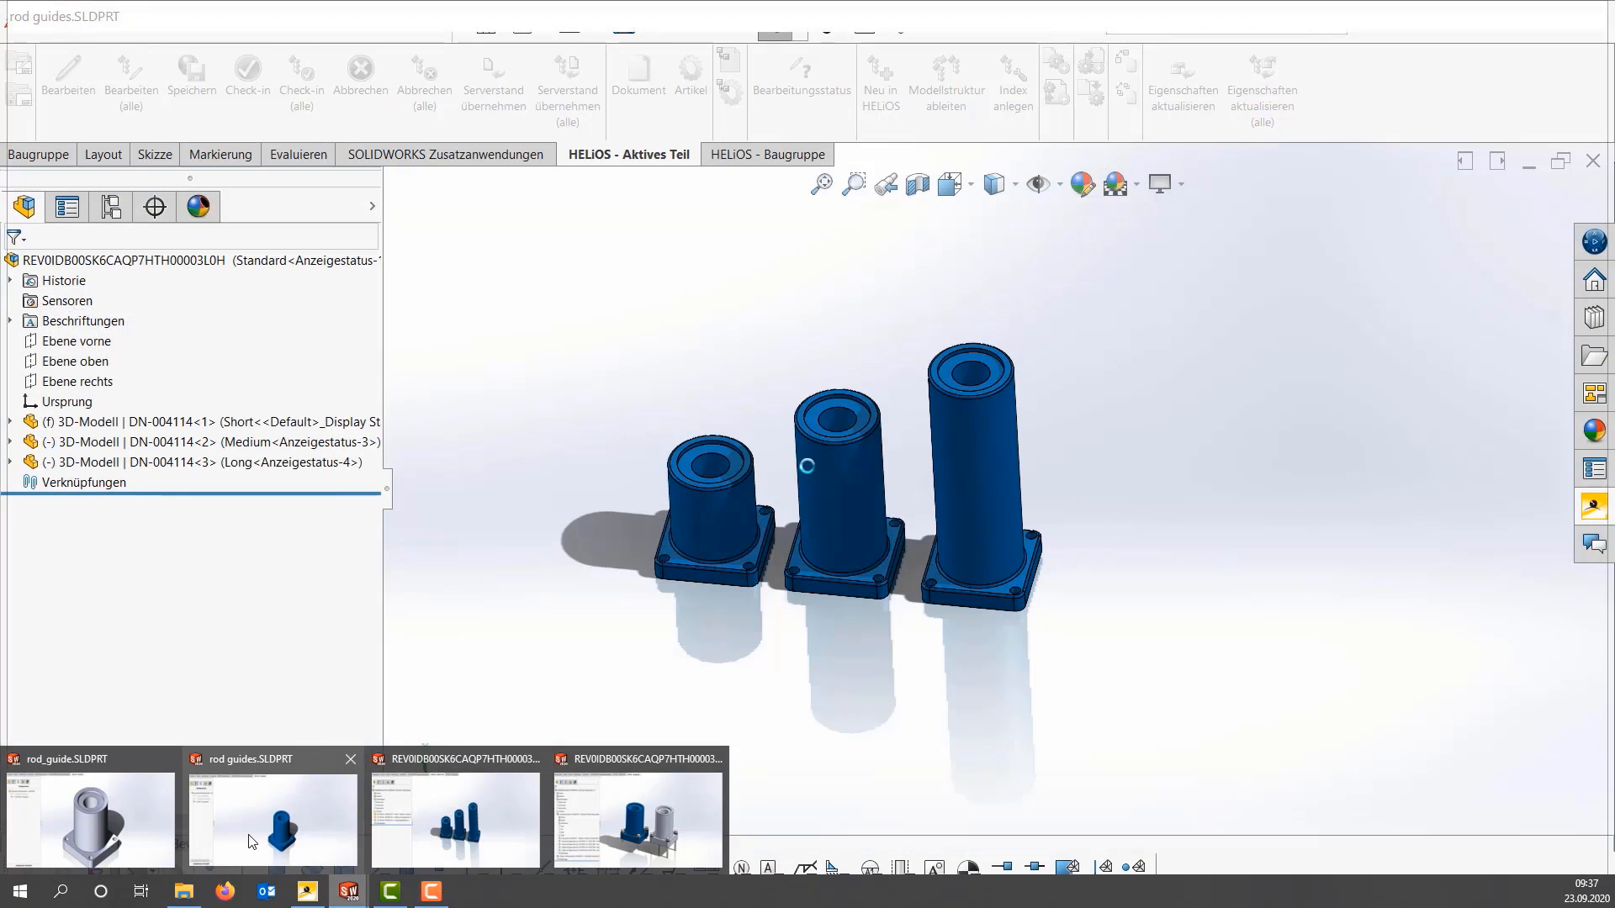
pyautogui.click(250, 841)
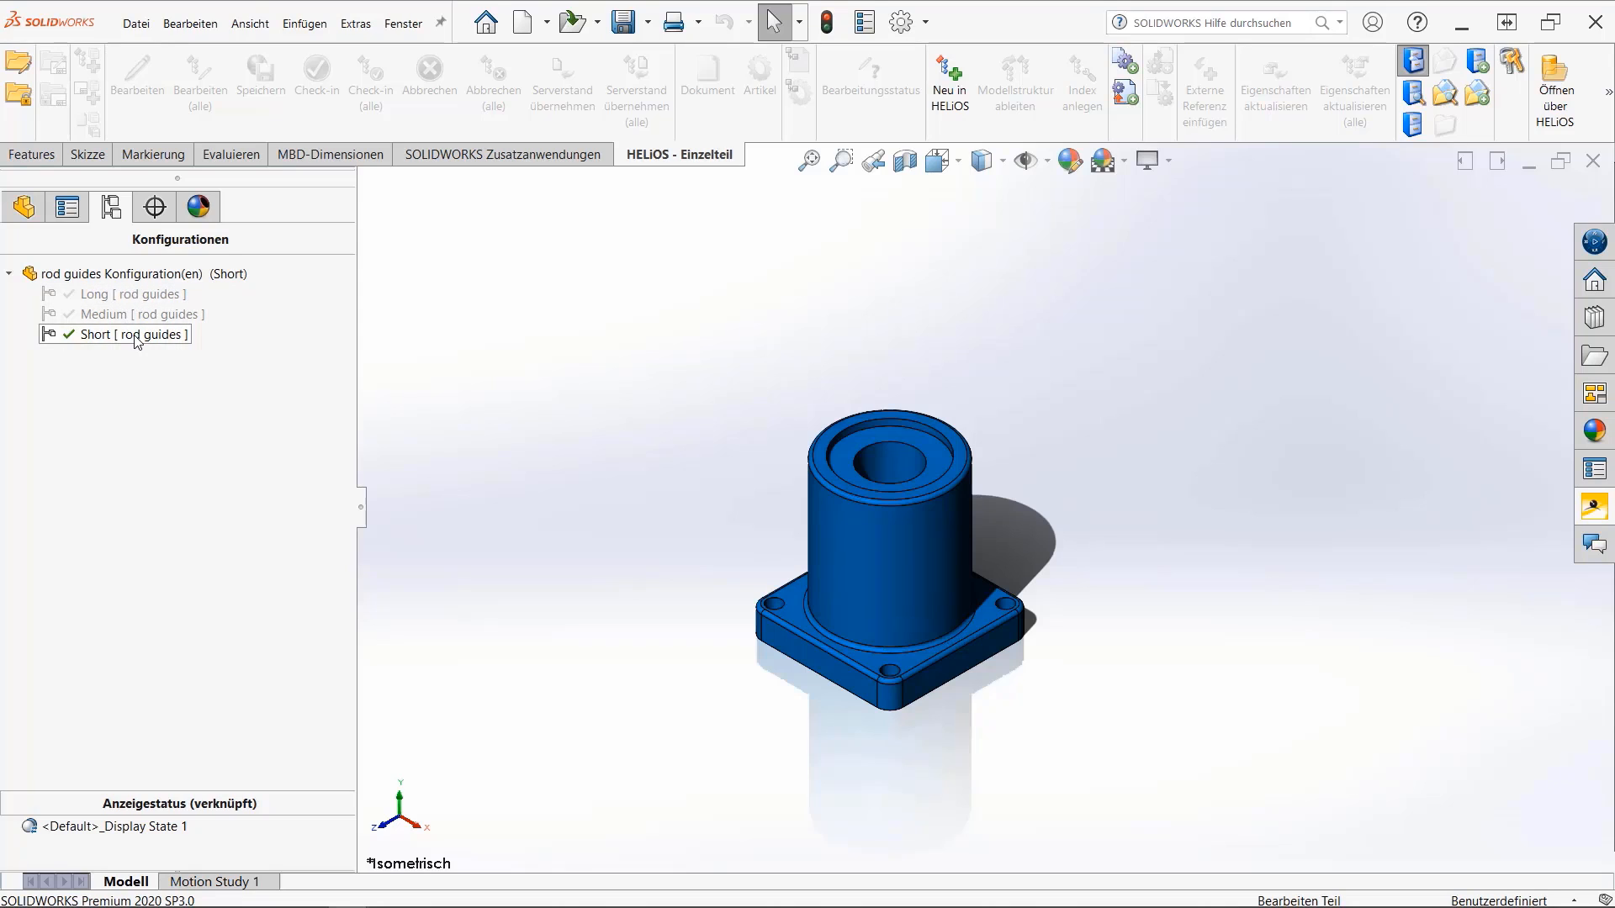
pyautogui.click(955, 81)
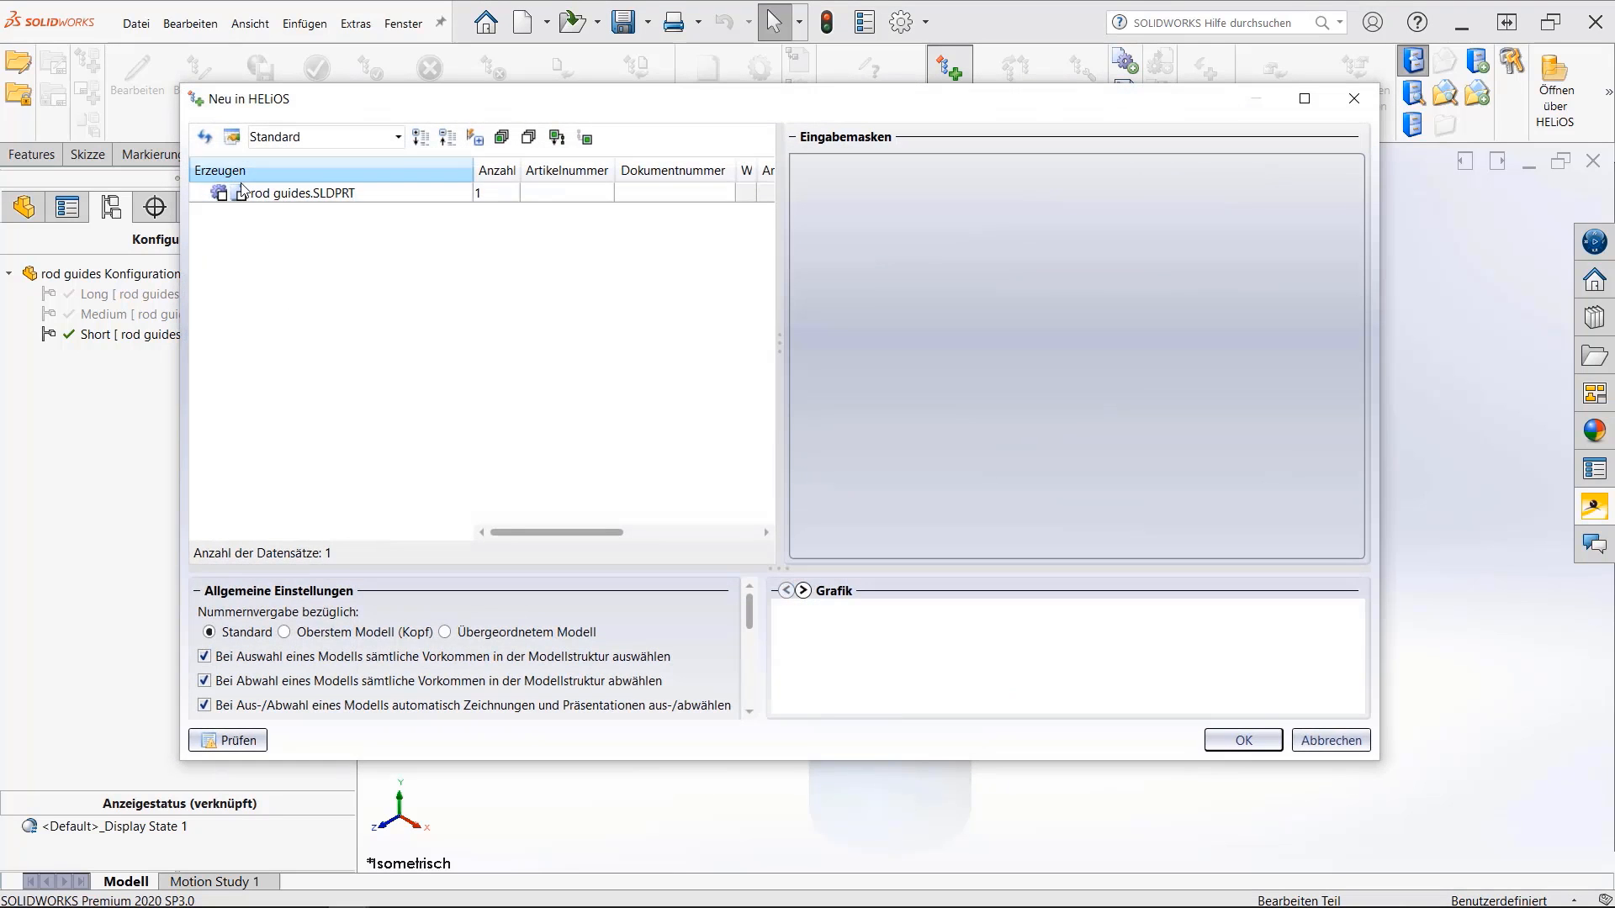
pyautogui.click(278, 193)
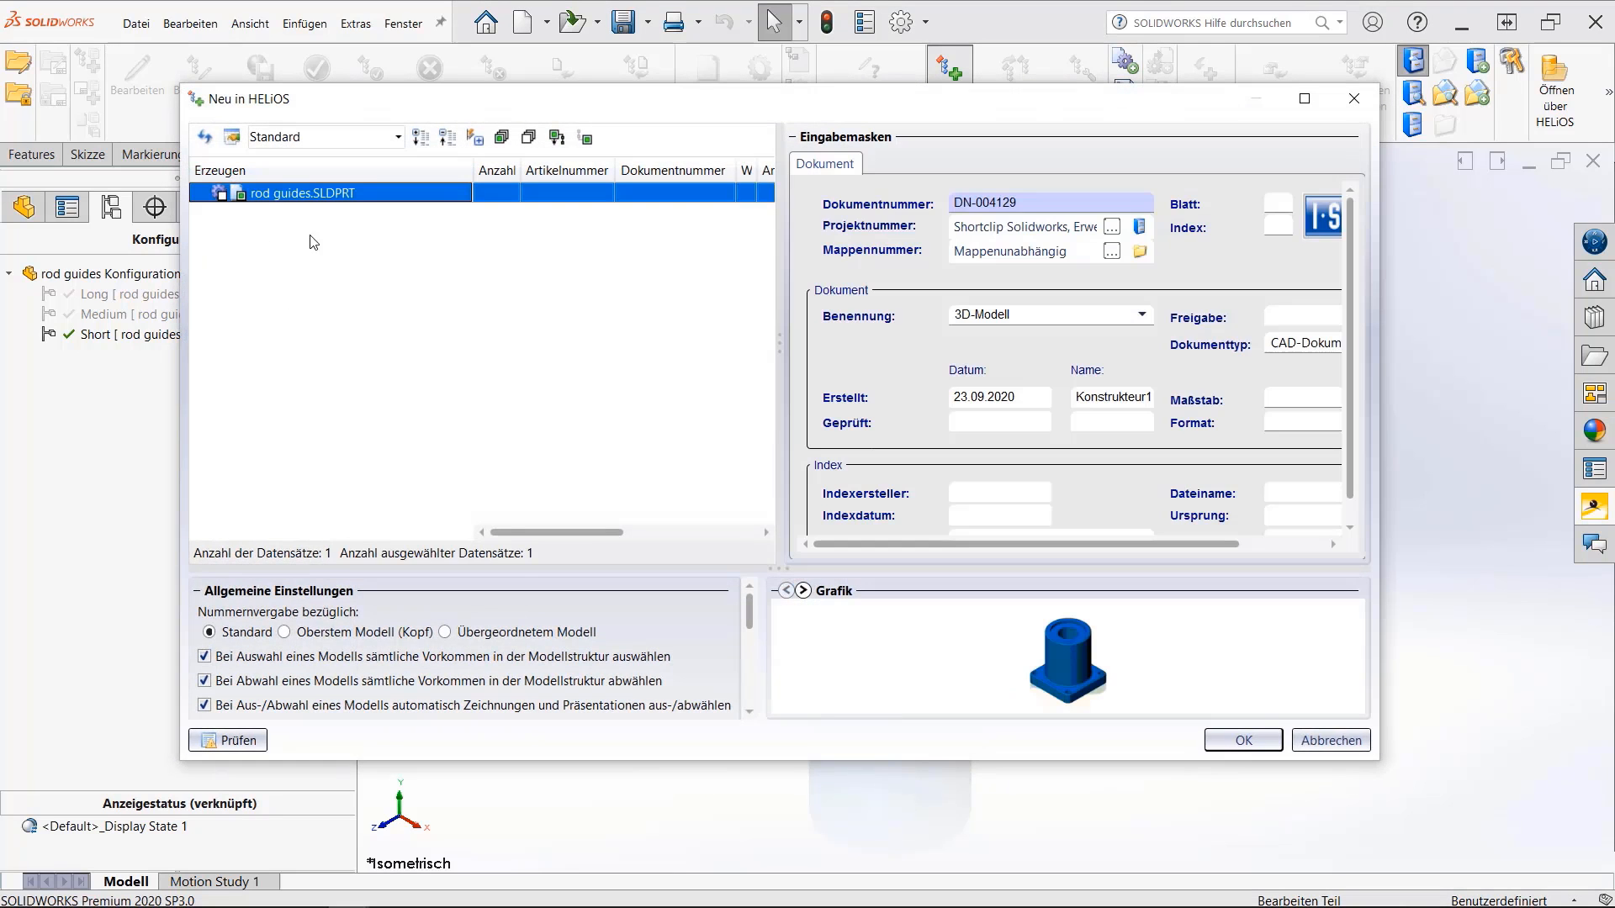
pyautogui.click(1244, 742)
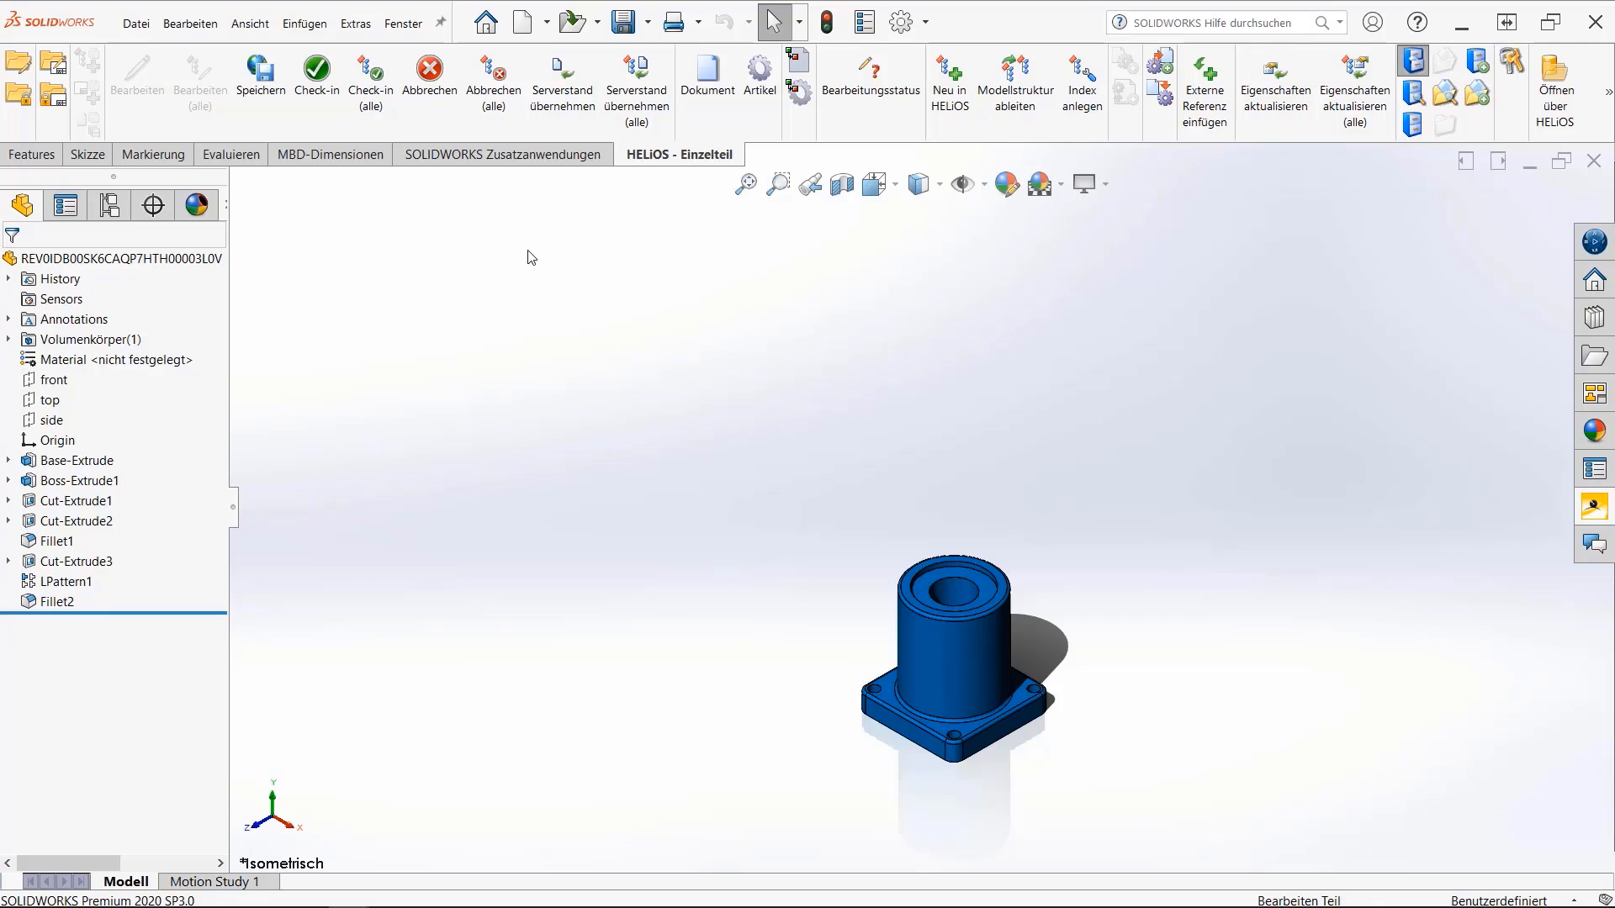
# - Create an article with Benennung 1 "Short" and link it configuration-specifically to the rod guide's Short configuration
pyautogui.click(110, 204)
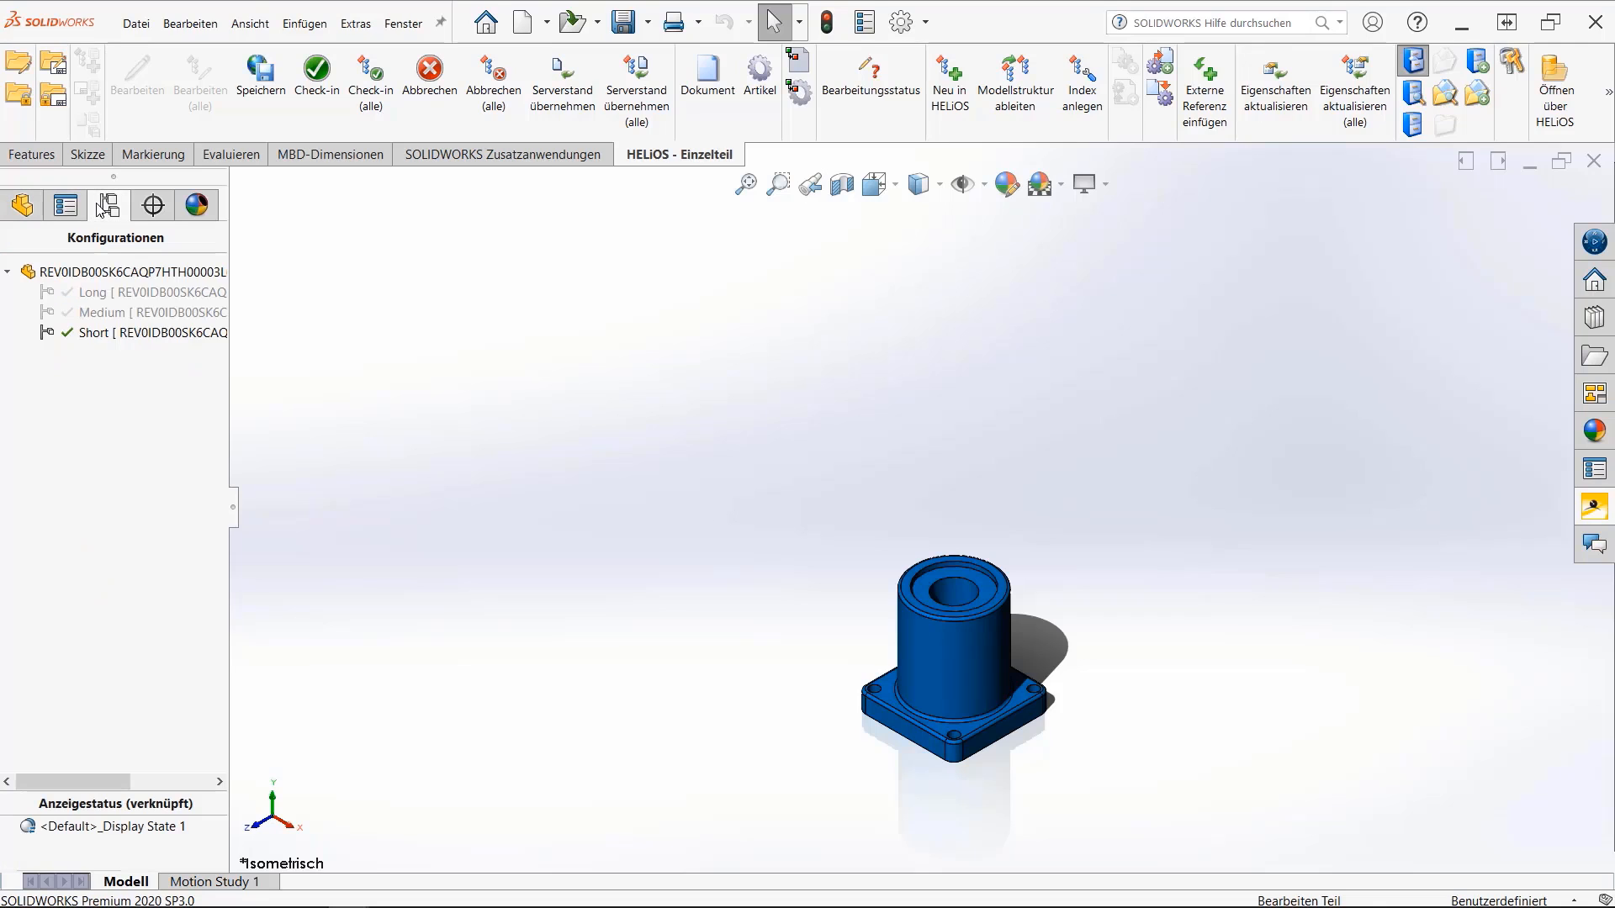
pyautogui.doubleClick(211, 337)
pyautogui.click(1163, 64)
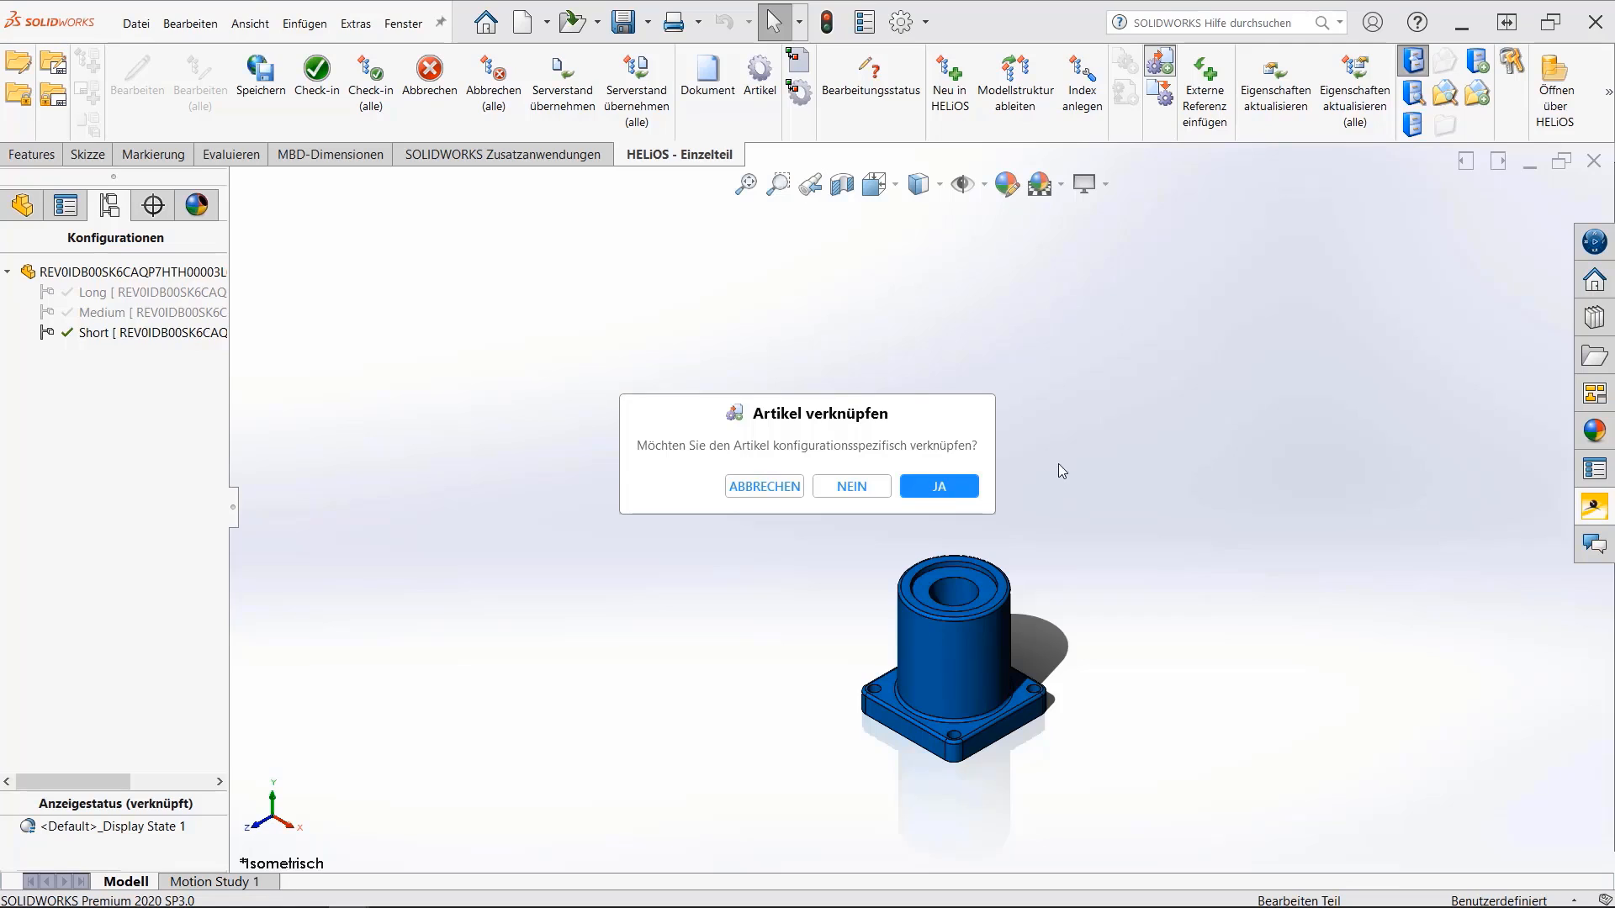
pyautogui.click(953, 489)
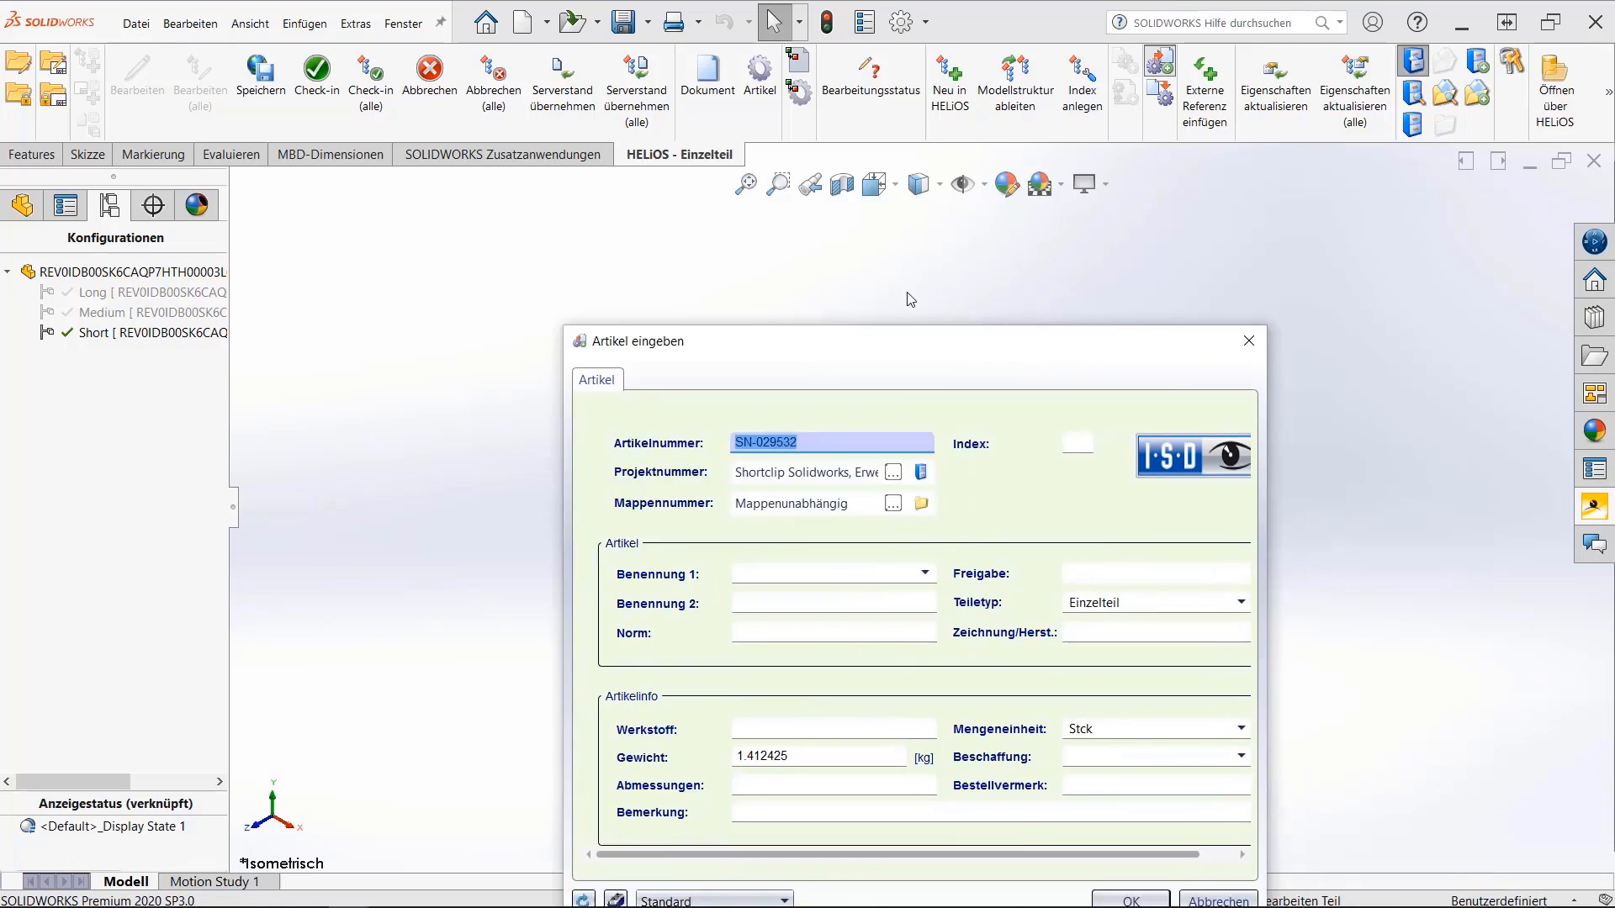
pyautogui.click(601, 419)
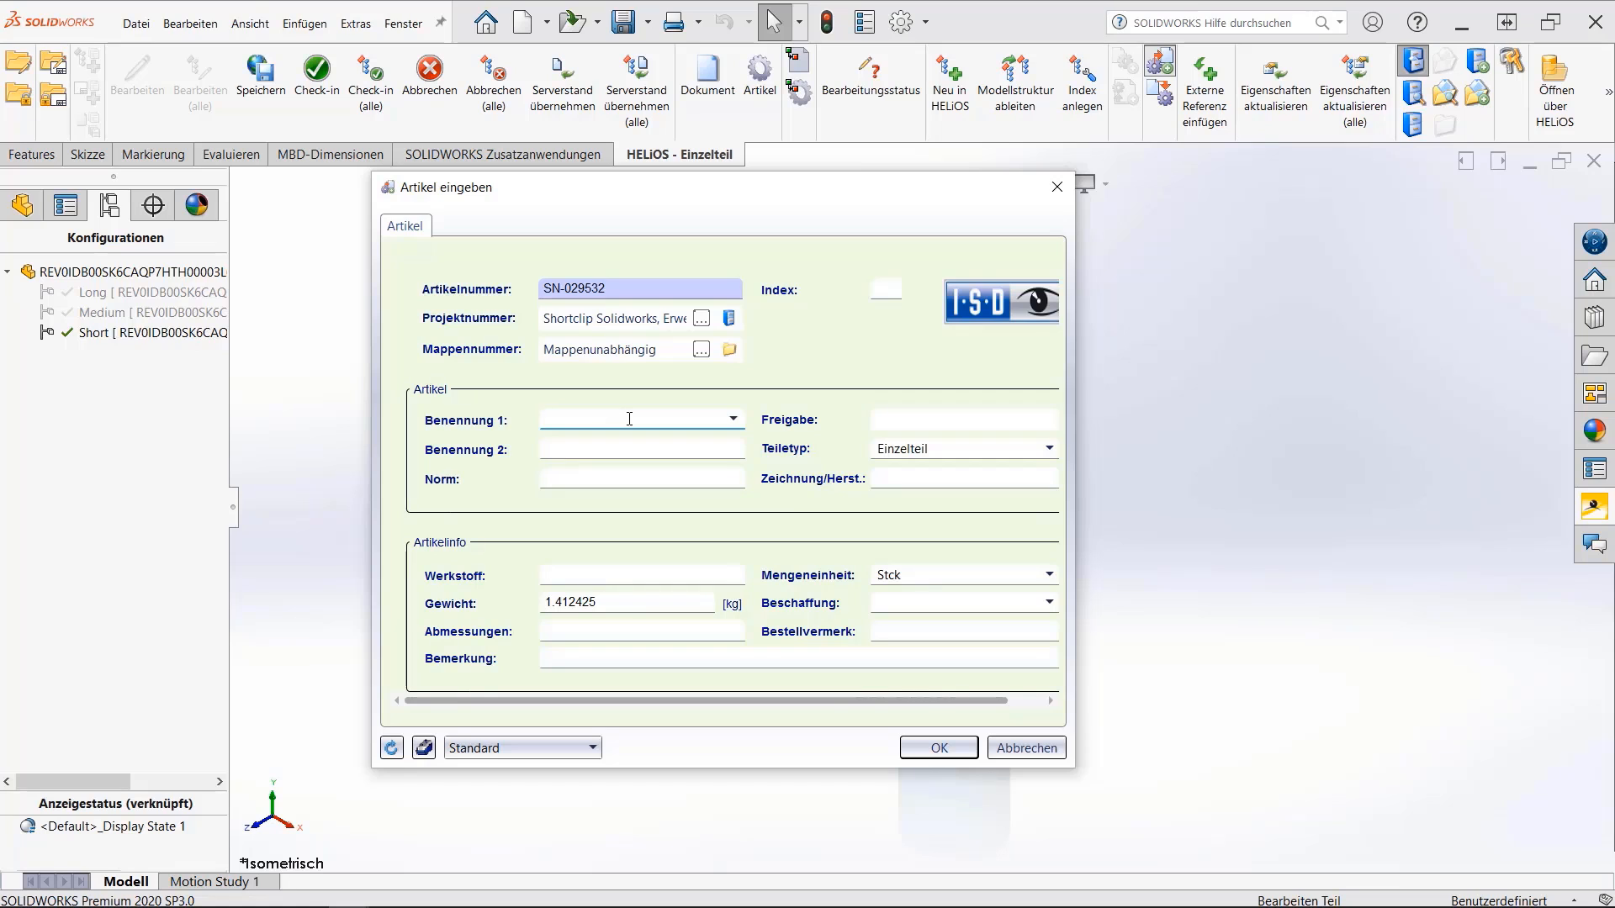
pyautogui.write('Short')
pyautogui.press('Return')
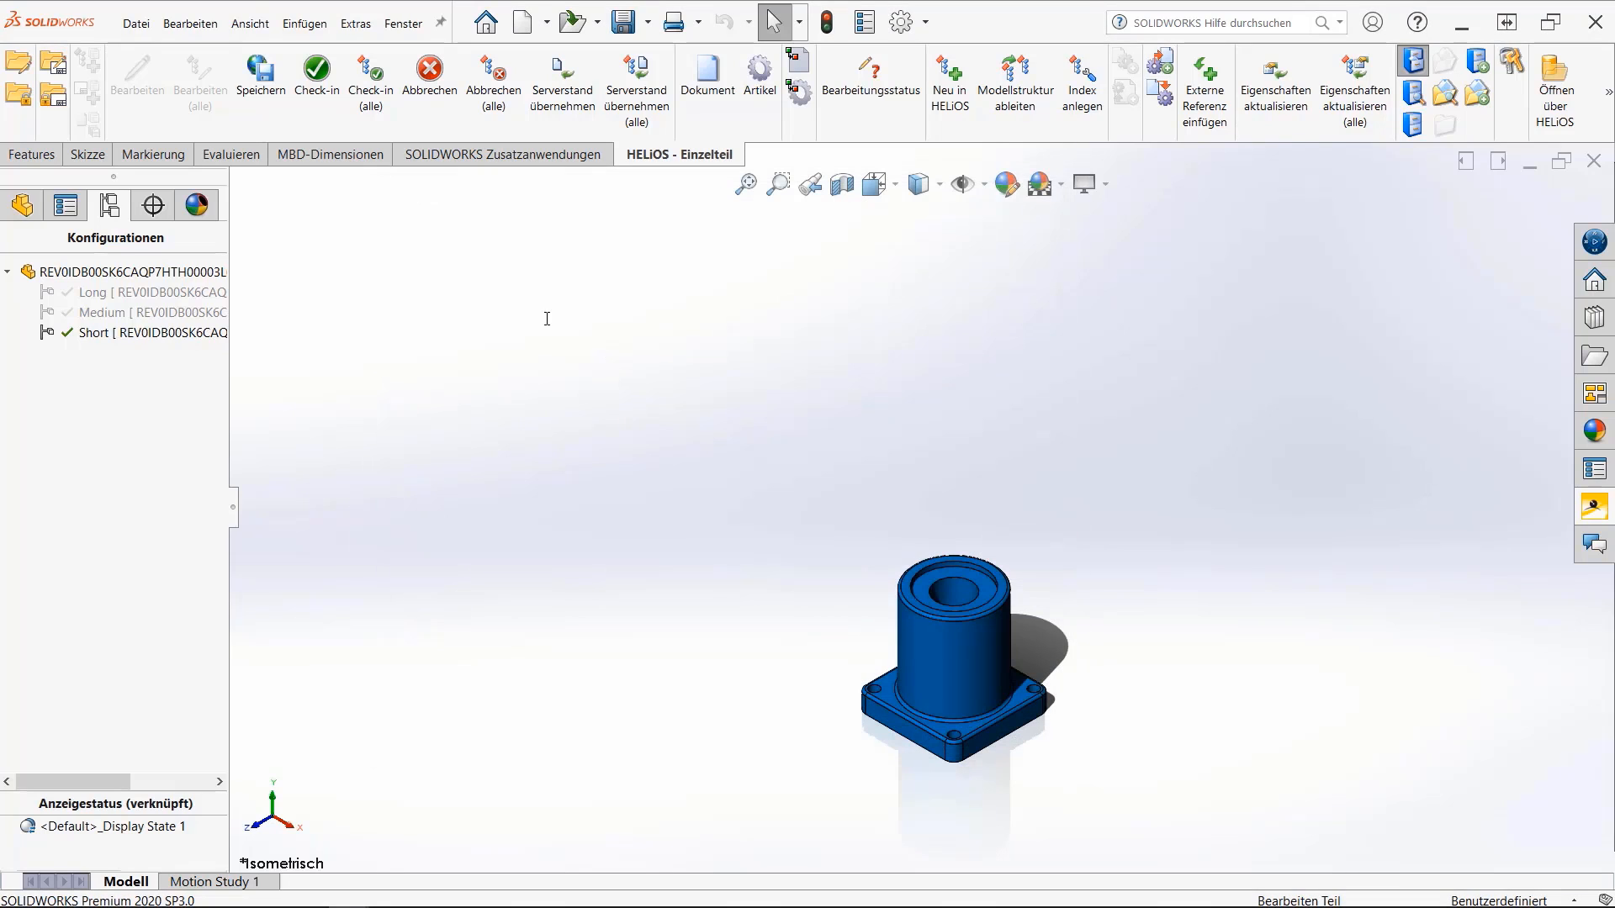
# - Activate the rod guide's Medium configuration and link a new configuration-specific article to it with Benennung 1 "Medium"
pyautogui.doubleClick(137, 314)
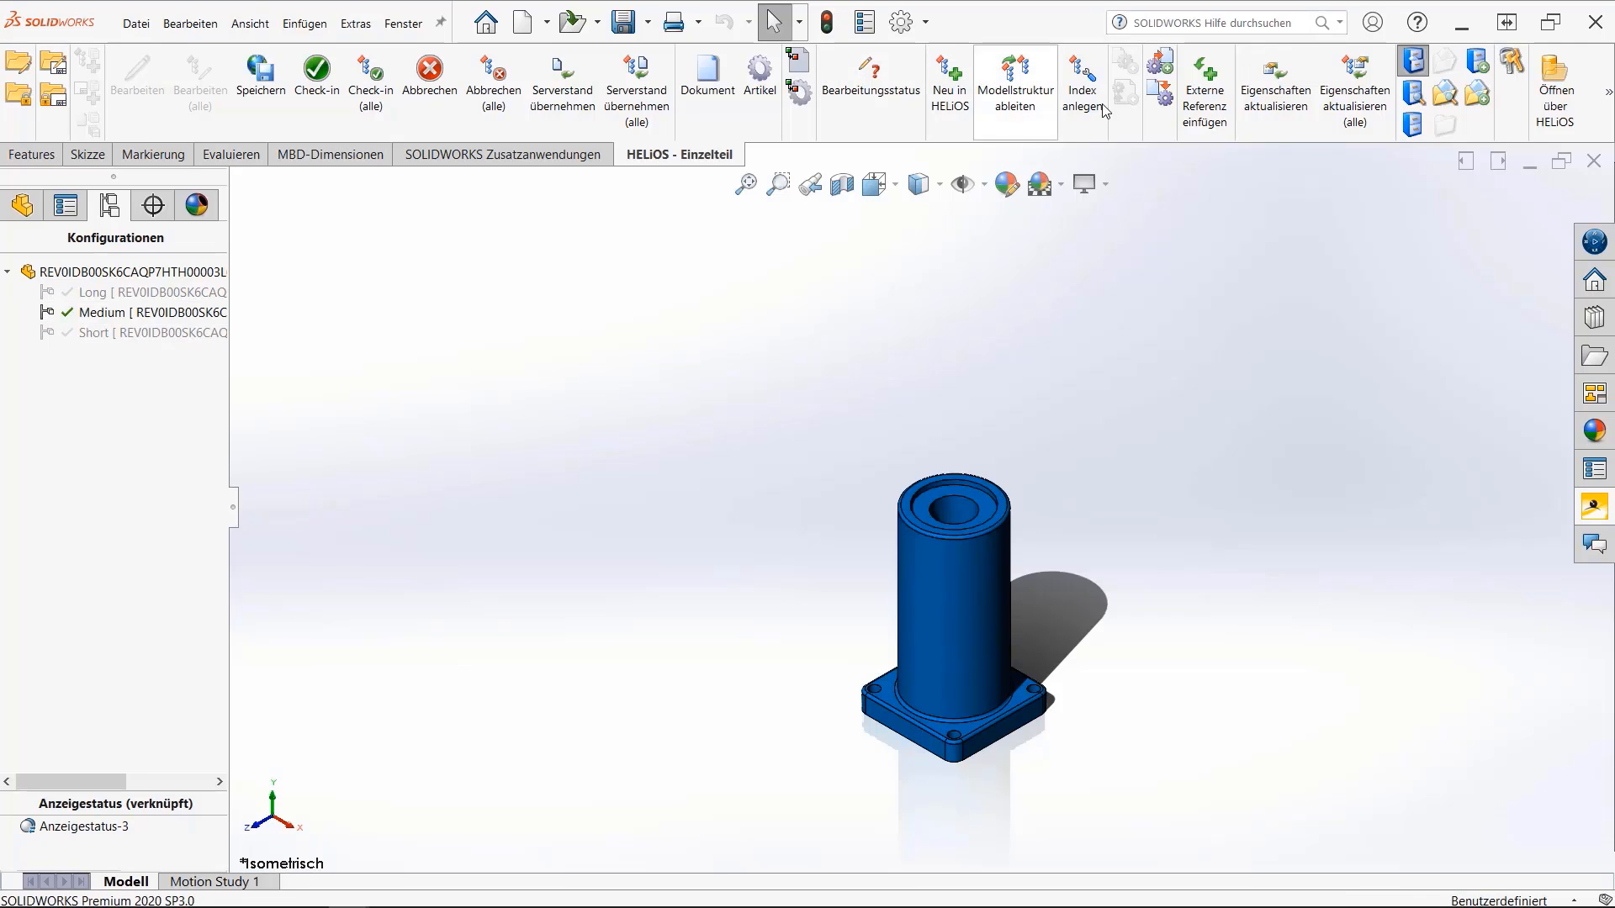
pyautogui.click(1167, 63)
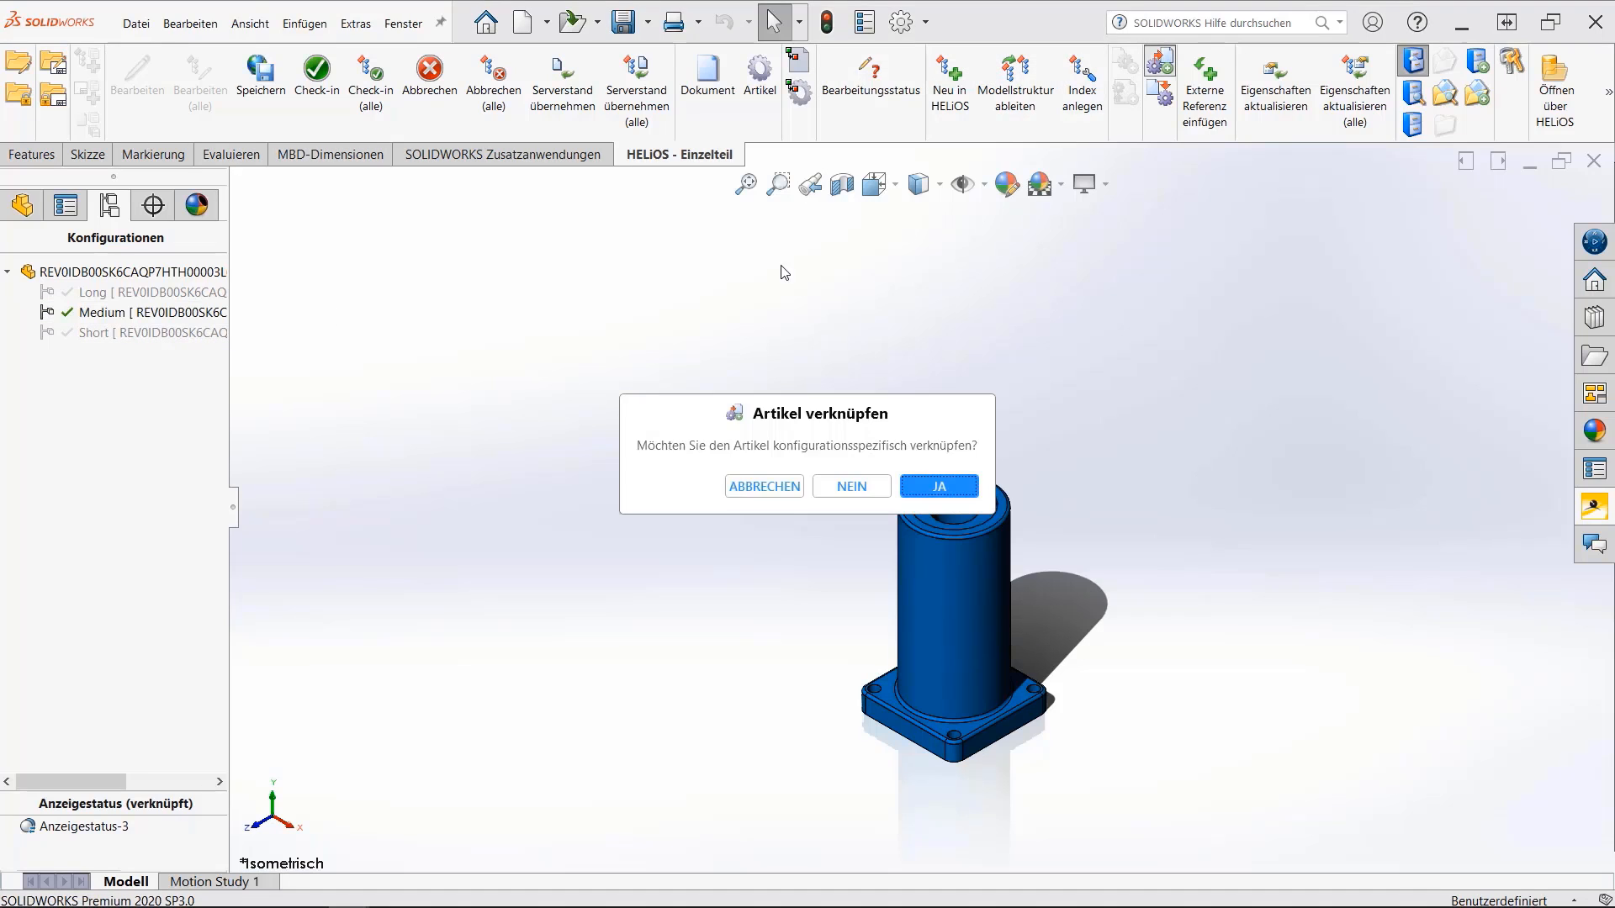
pyautogui.click(932, 483)
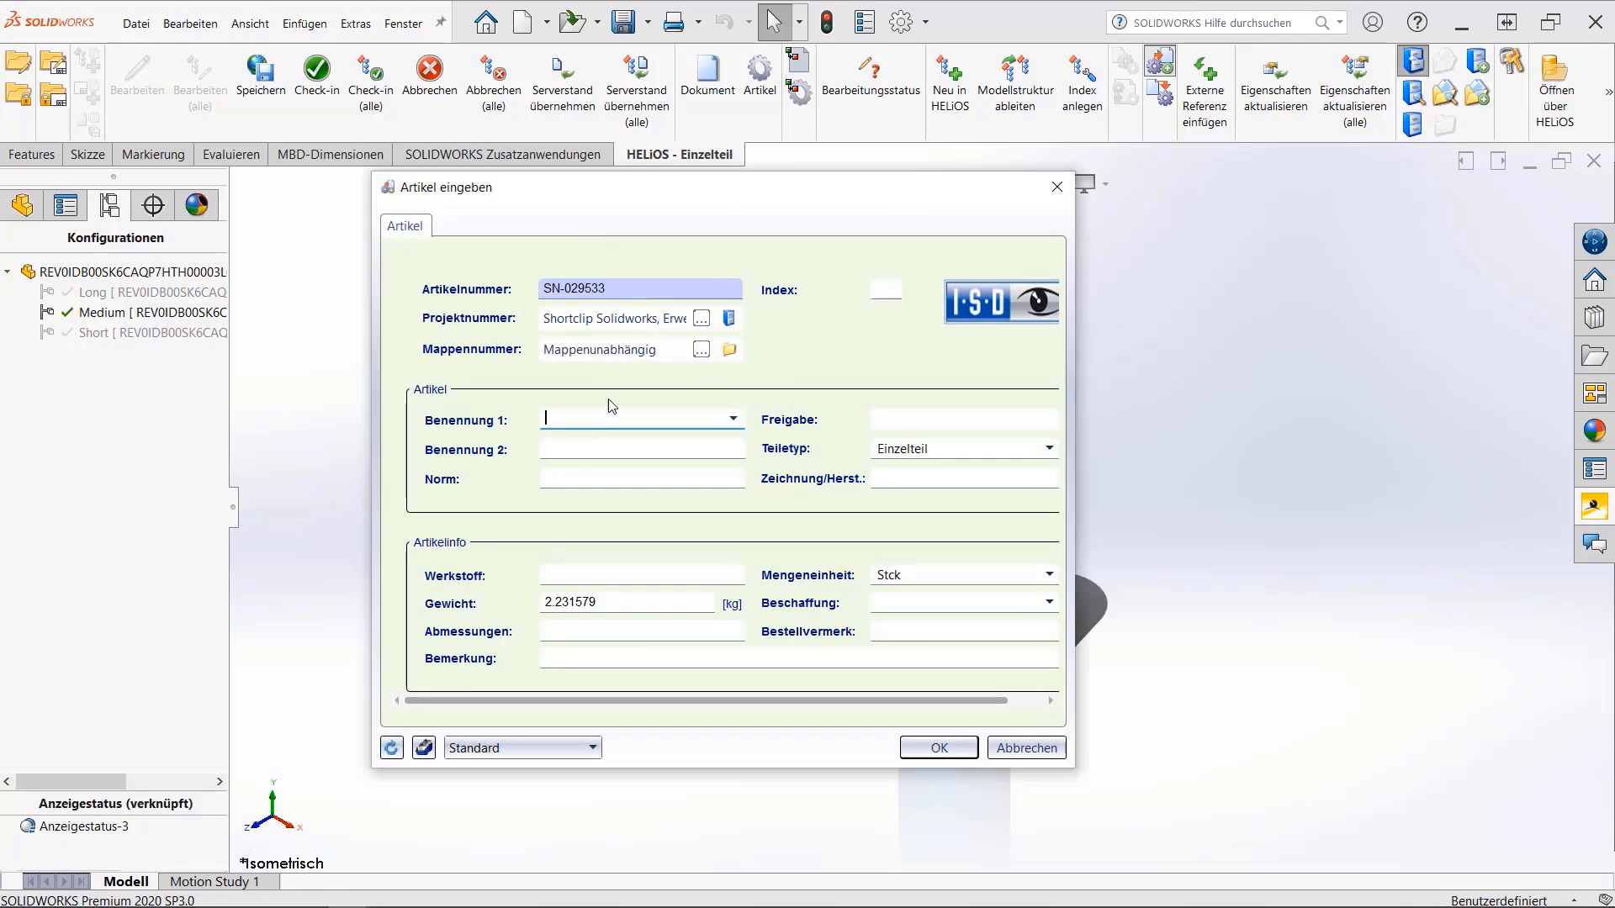
pyautogui.write('Medium')
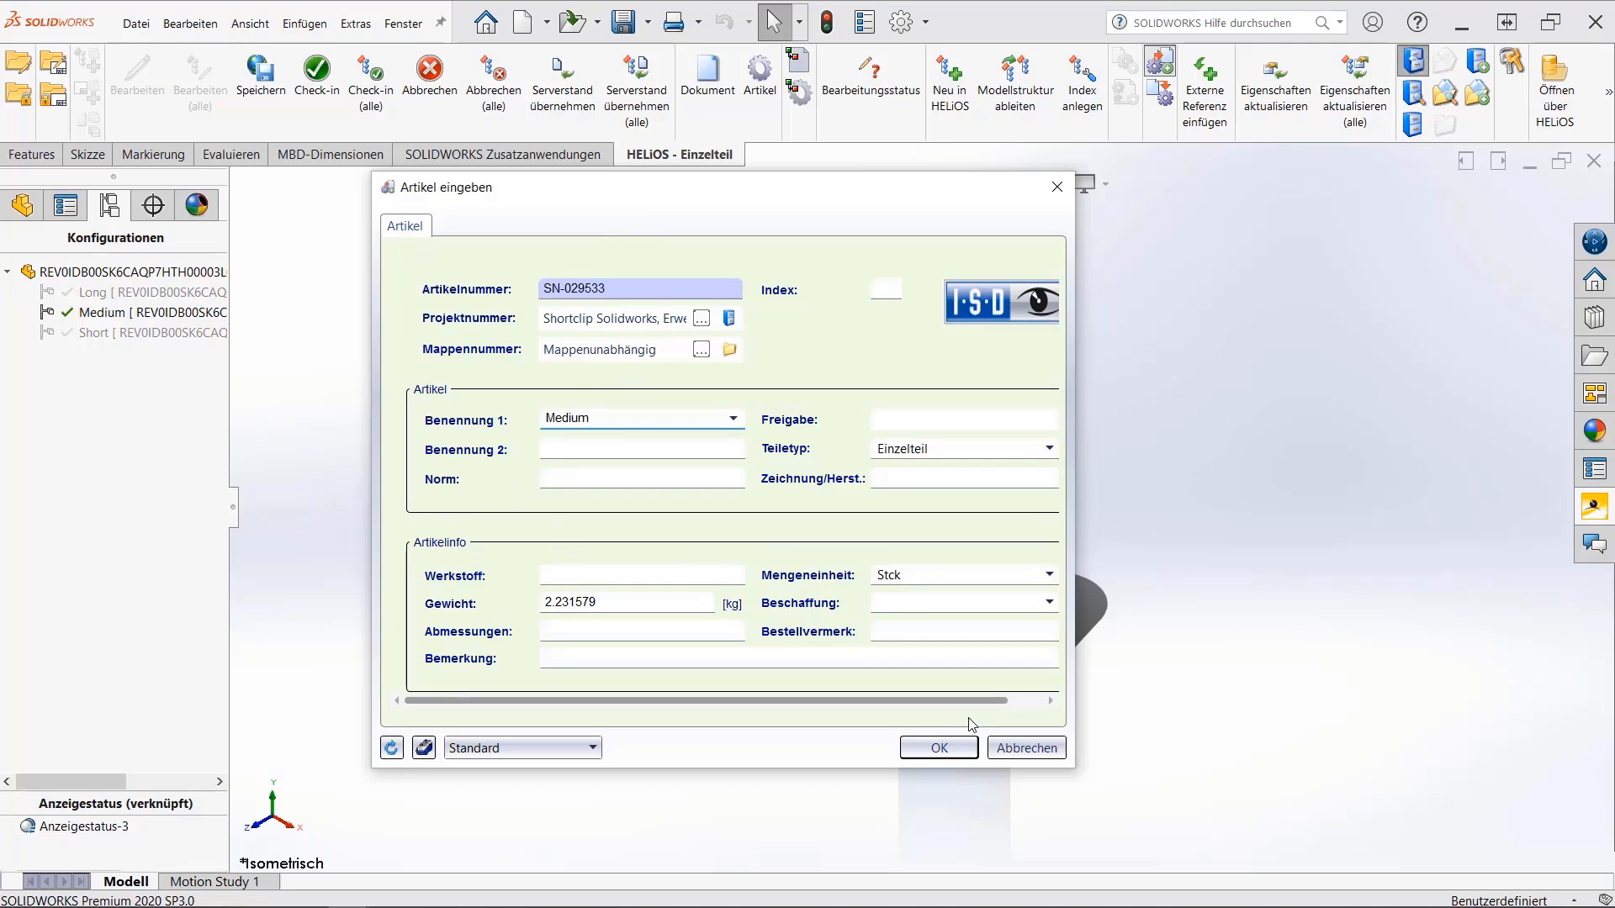
pyautogui.click(939, 749)
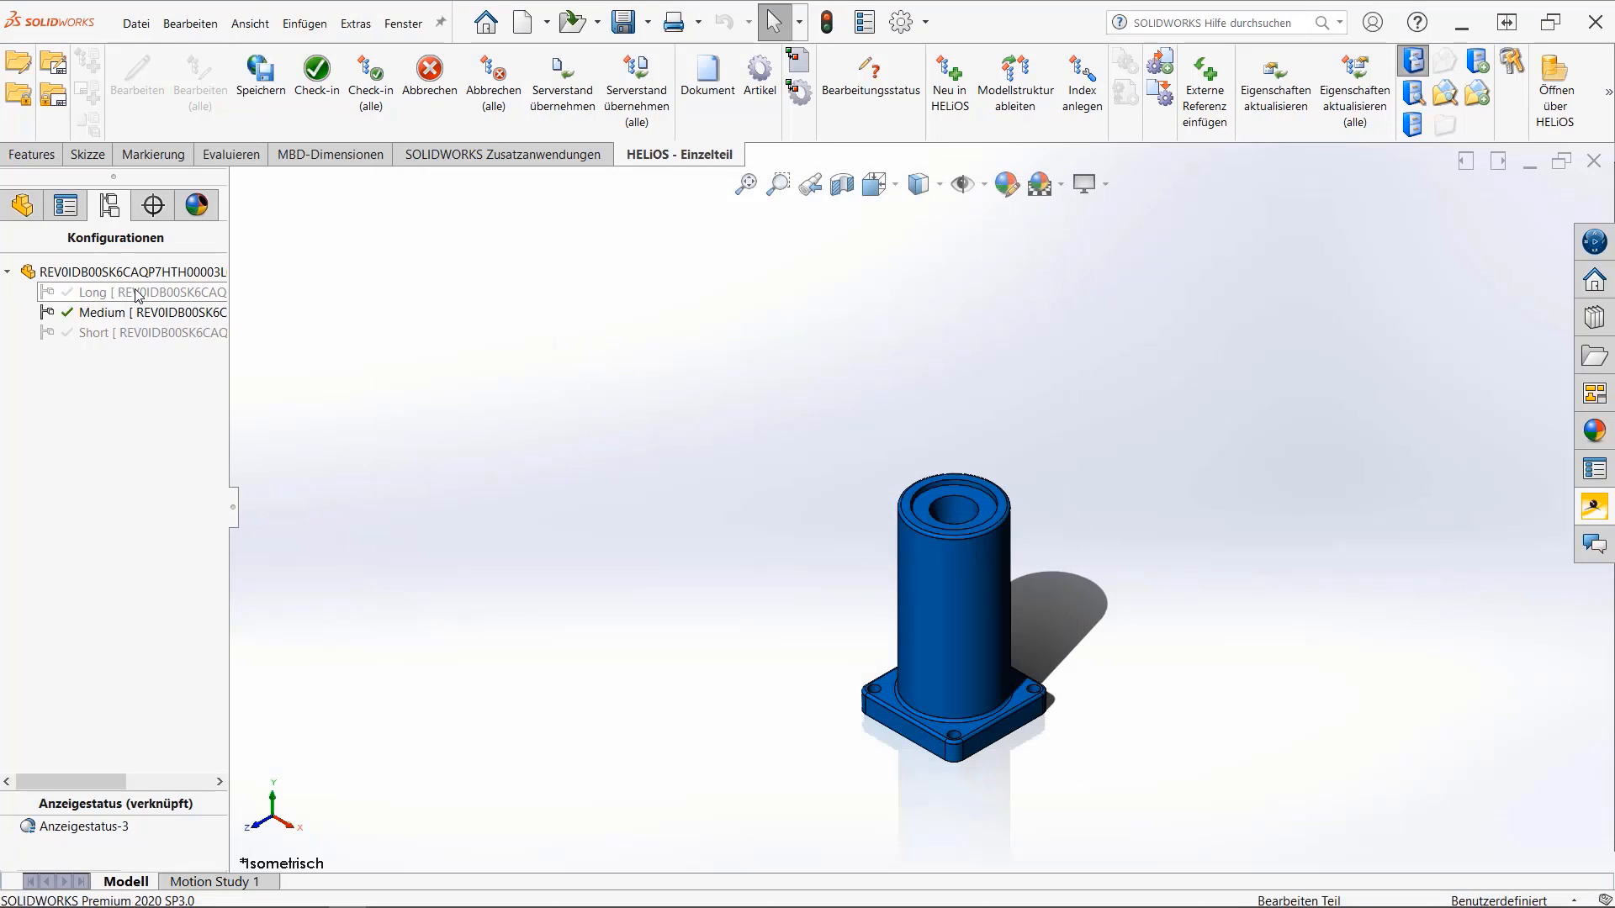
# - Activate the rod guide's Long configuration and link a new configuration-specific article to it with Benennung 1 "Long"
pyautogui.click(1160, 63)
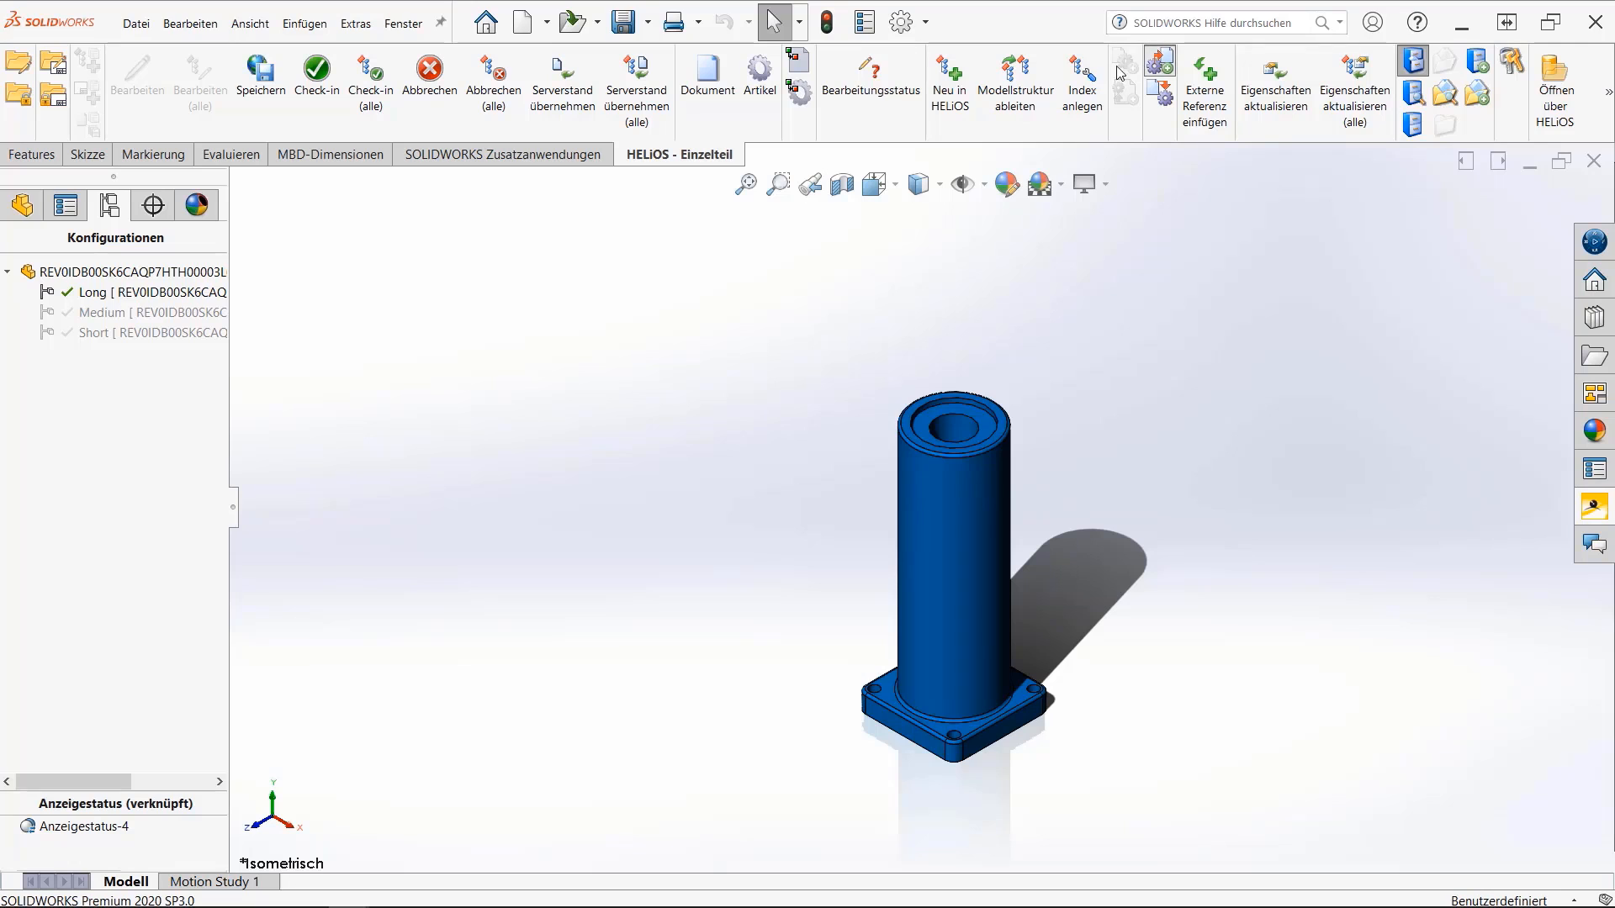
pyautogui.click(936, 486)
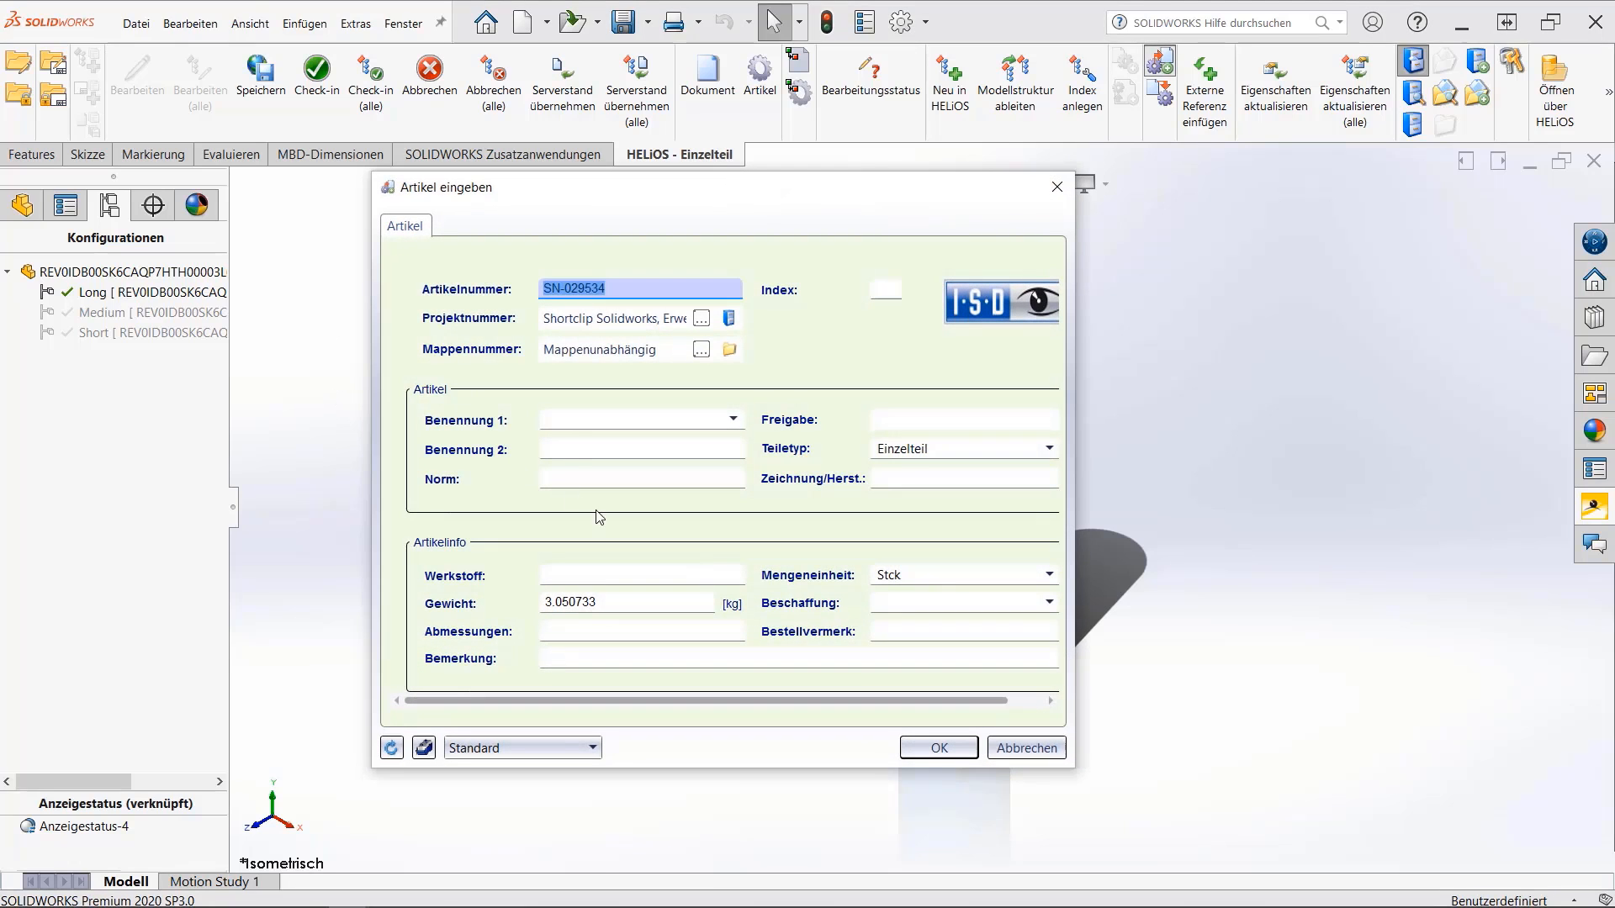
pyautogui.click(581, 419)
pyautogui.write('Long')
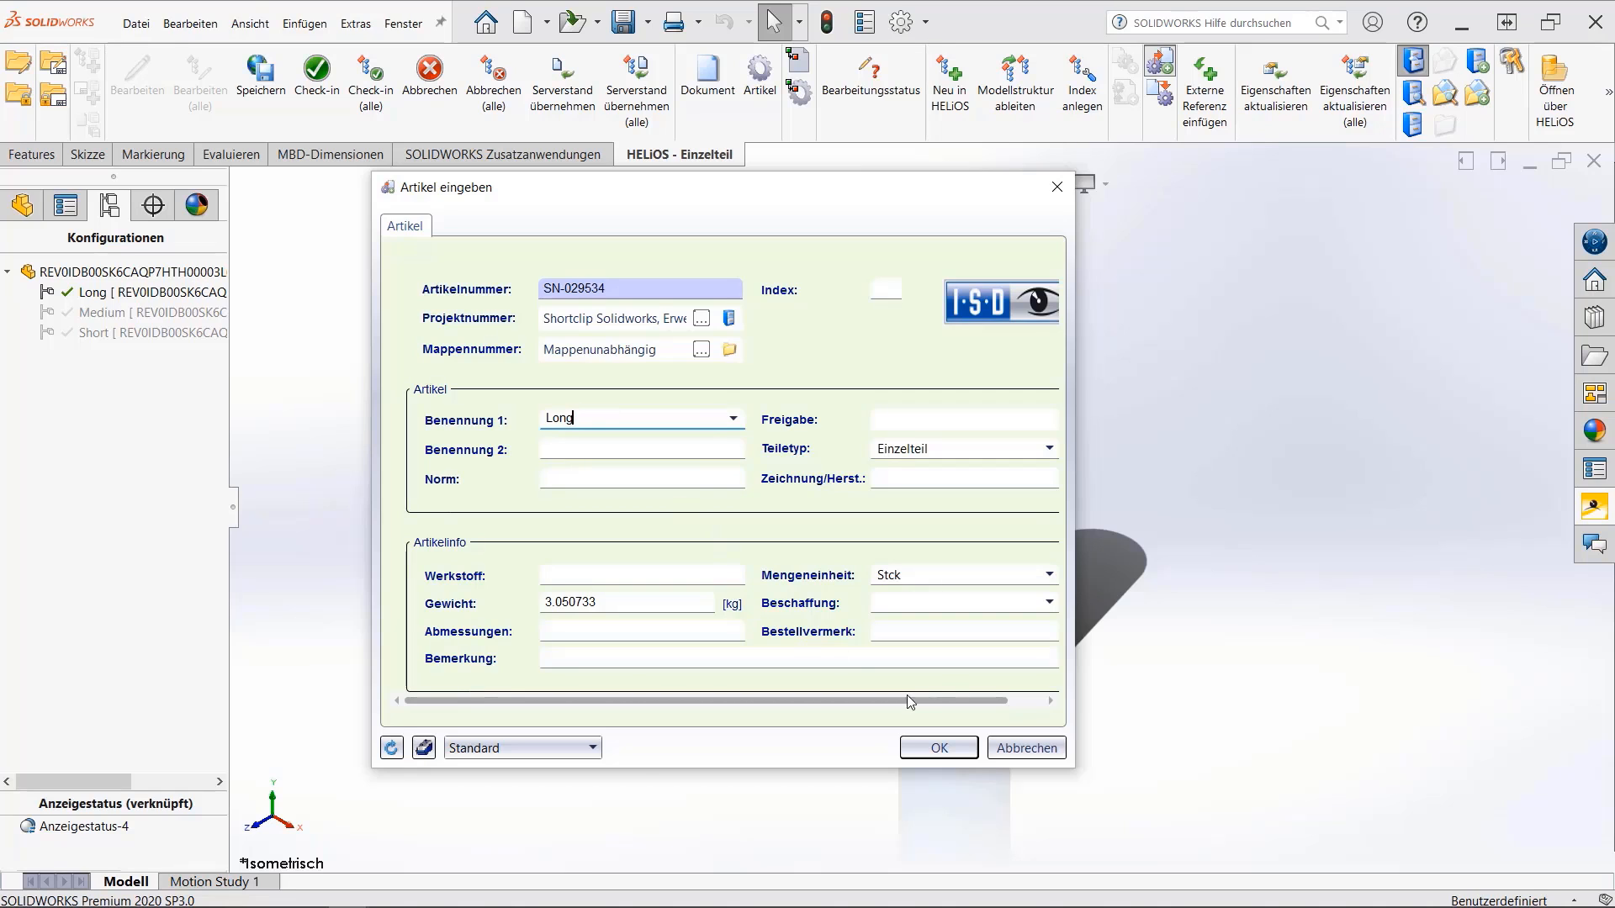
pyautogui.click(939, 748)
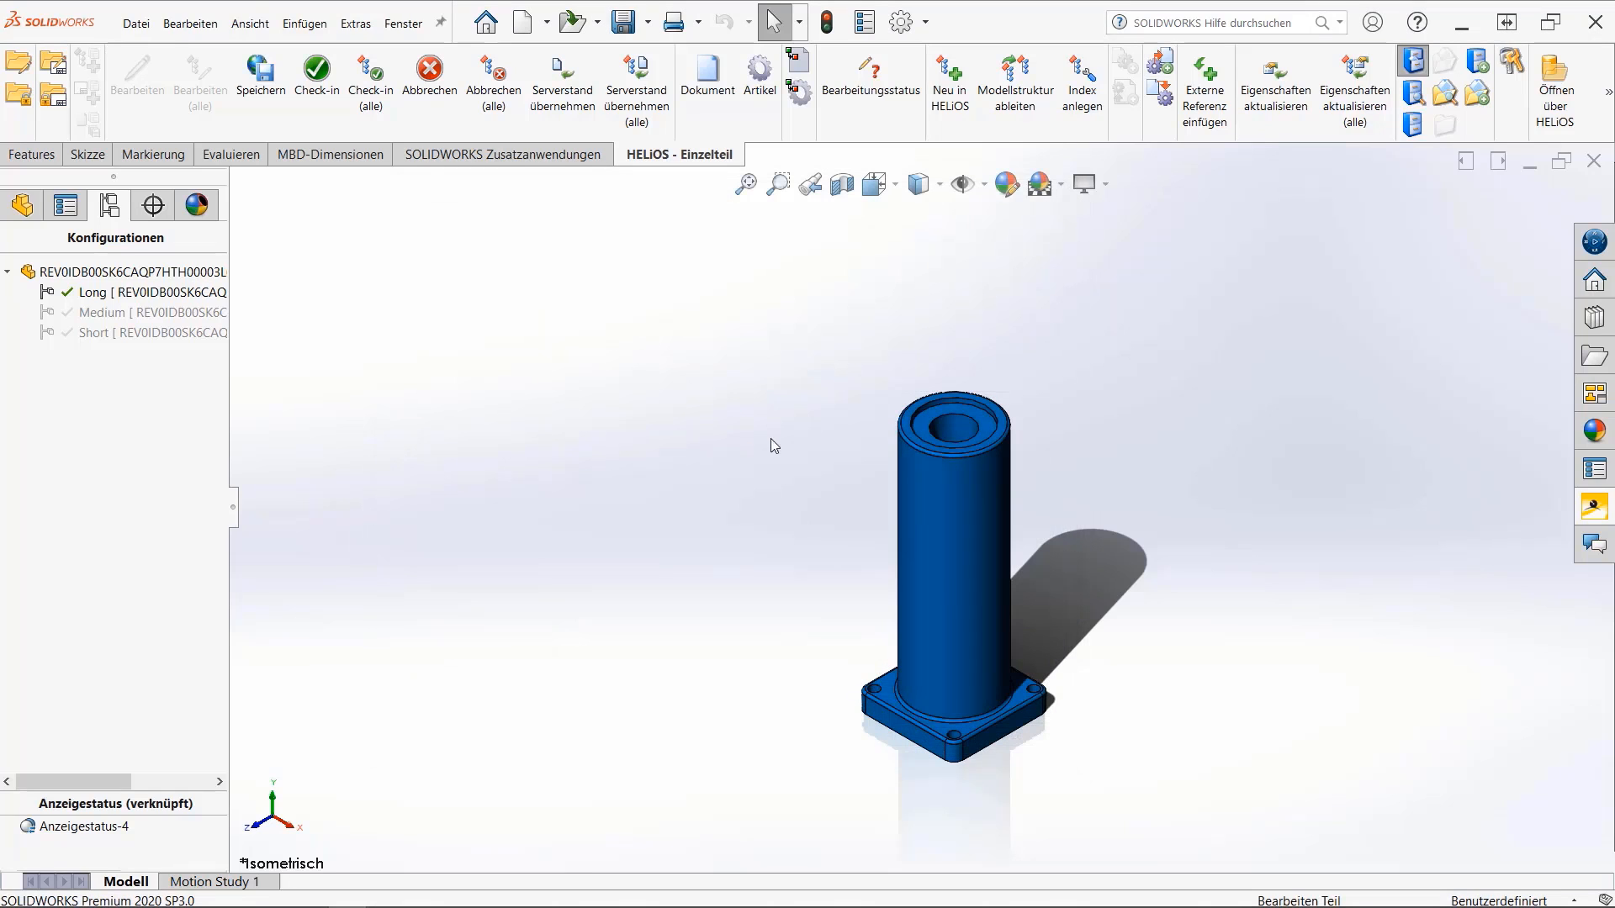
# - Examine which articles and document configurations are linked to the rod guide's HELiOS document
pyautogui.click(706, 93)
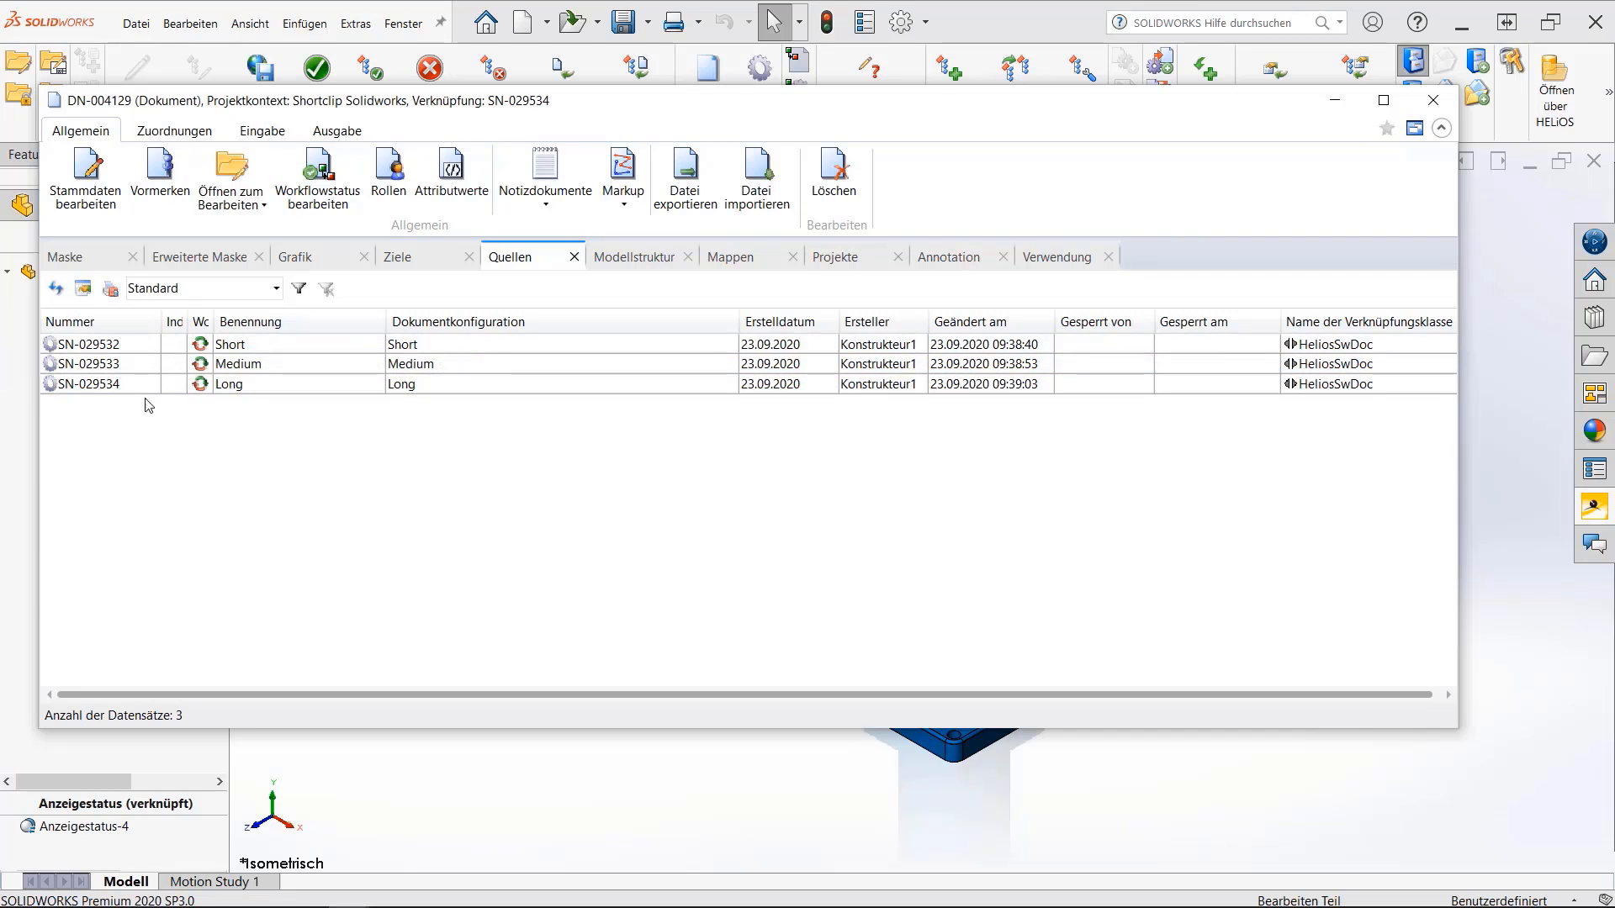
pyautogui.click(1433, 100)
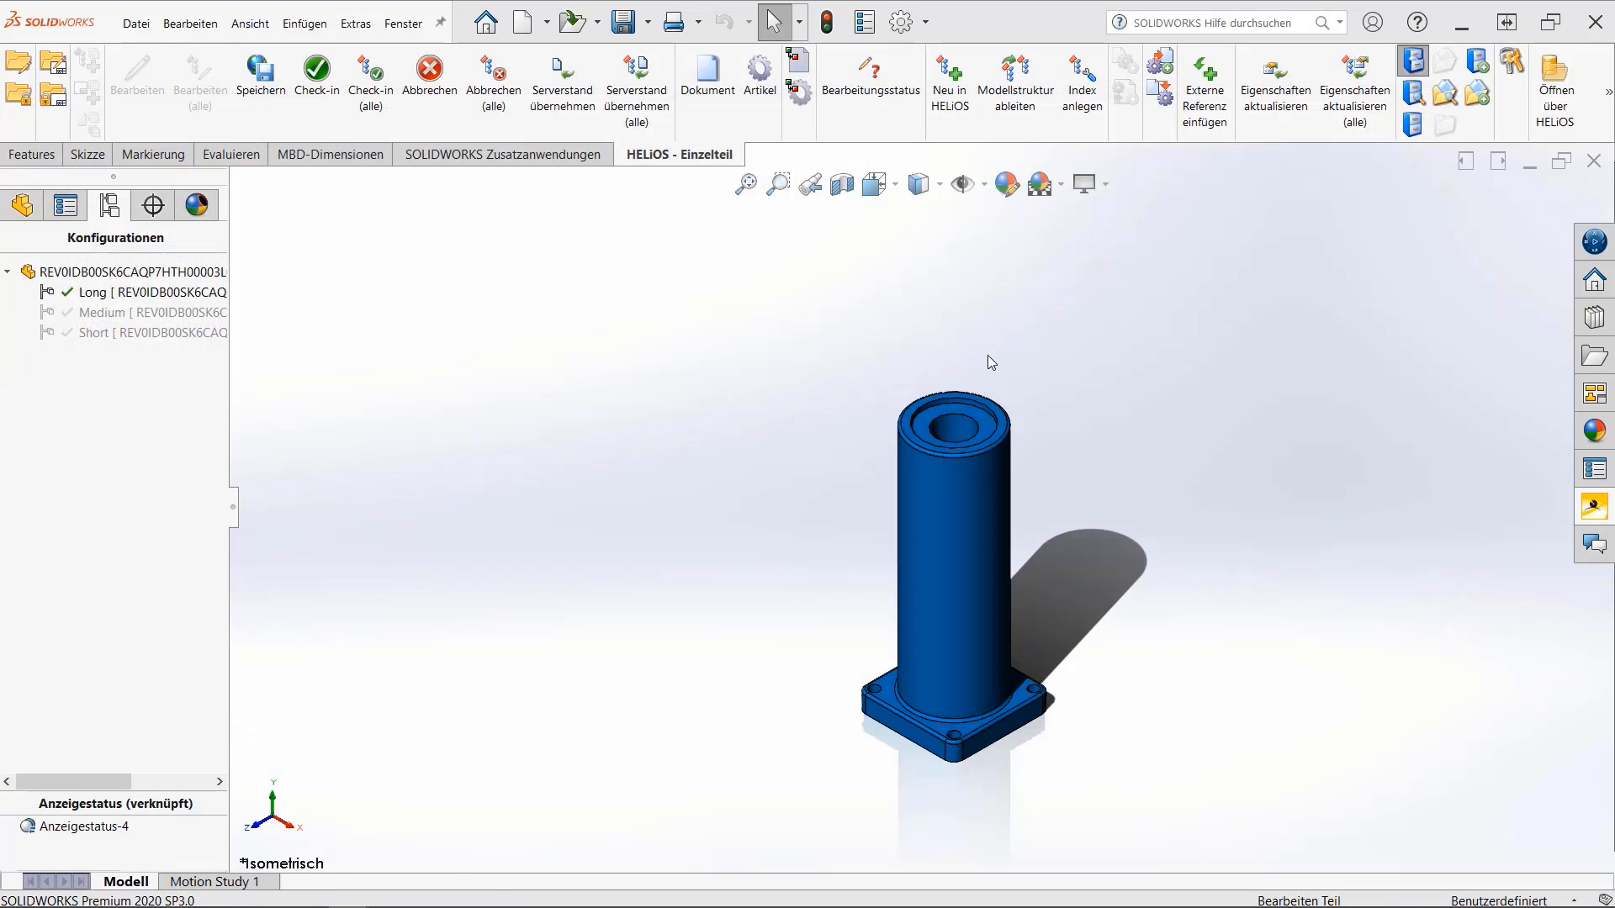
# - Switch to the assembly with three rod guides and link a new configuration-specific article named "Short" to the Short component
pyautogui.moveTo(537, 891)
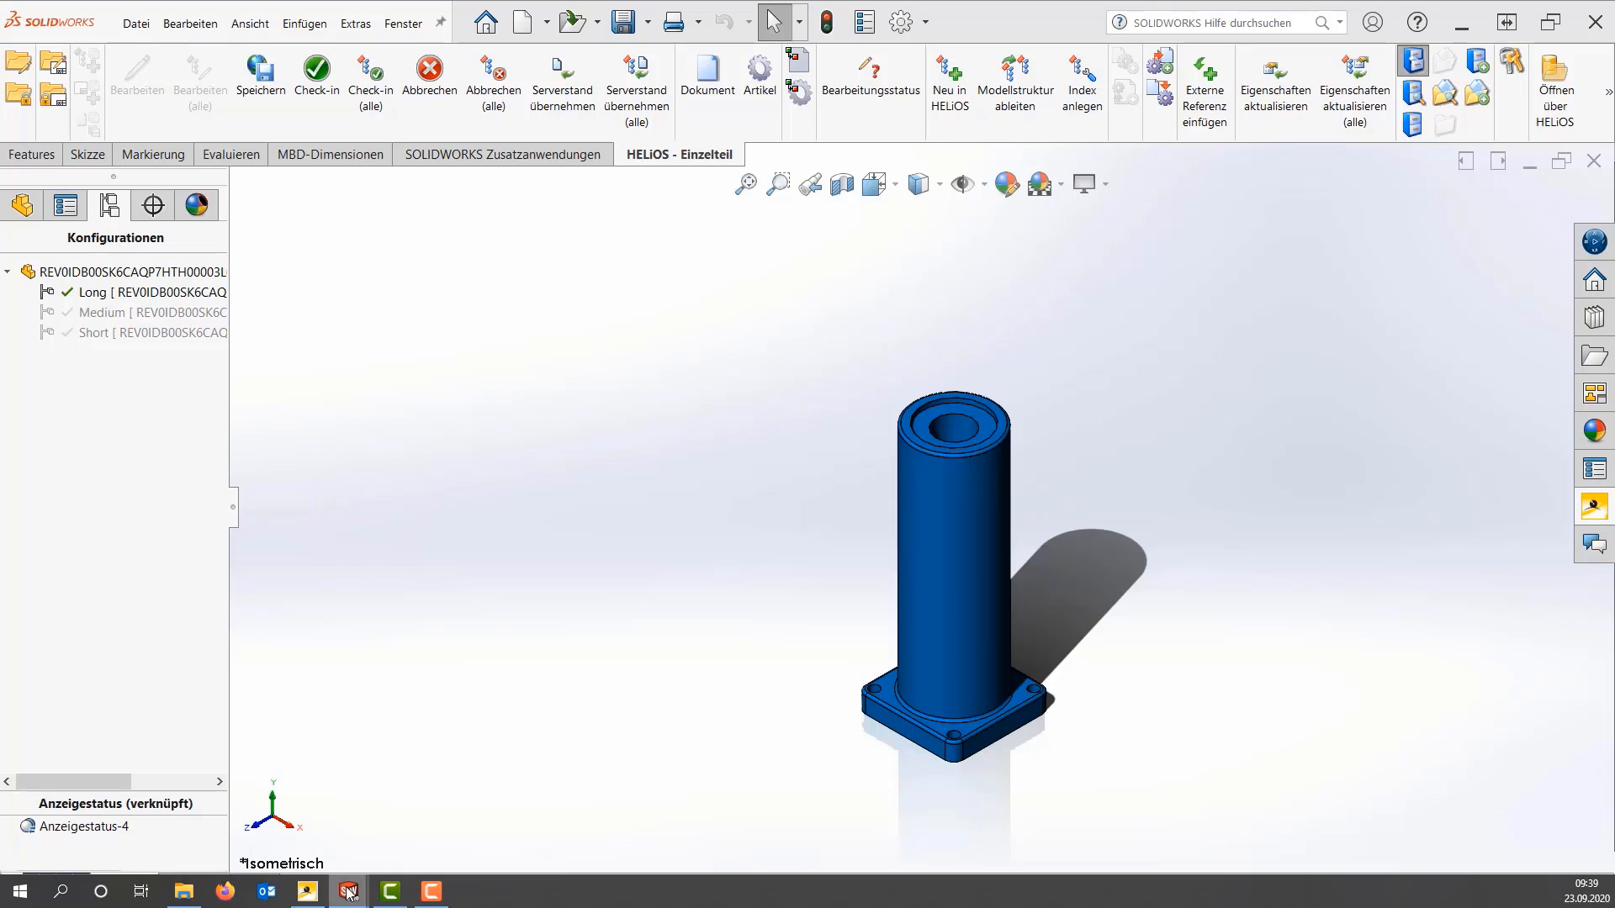
pyautogui.moveTo(347, 893)
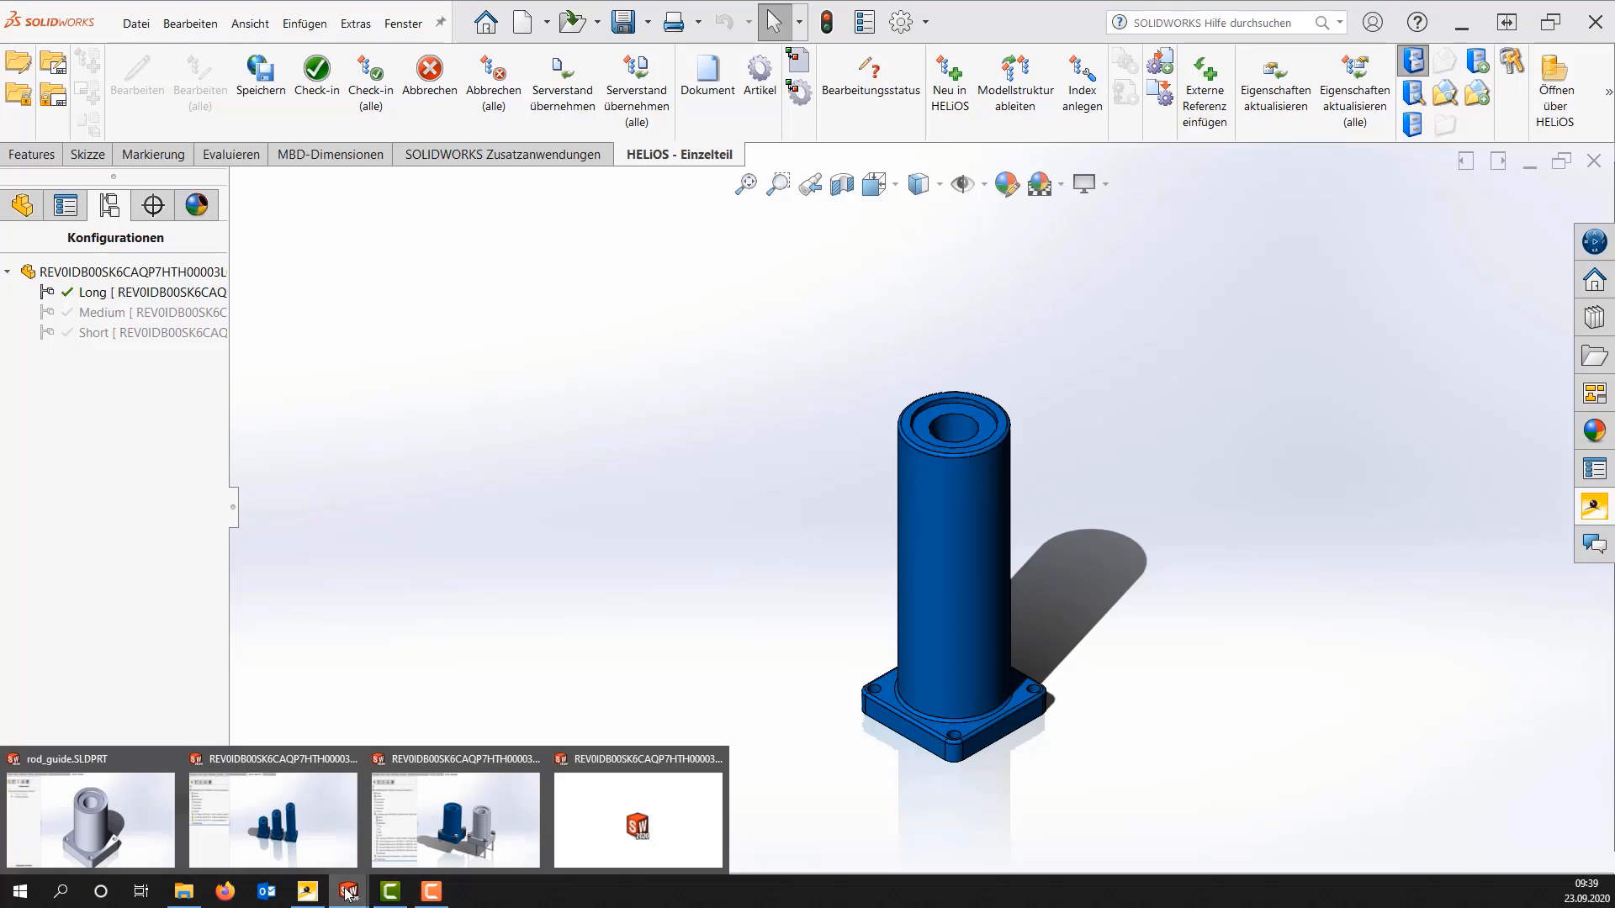
pyautogui.click(303, 837)
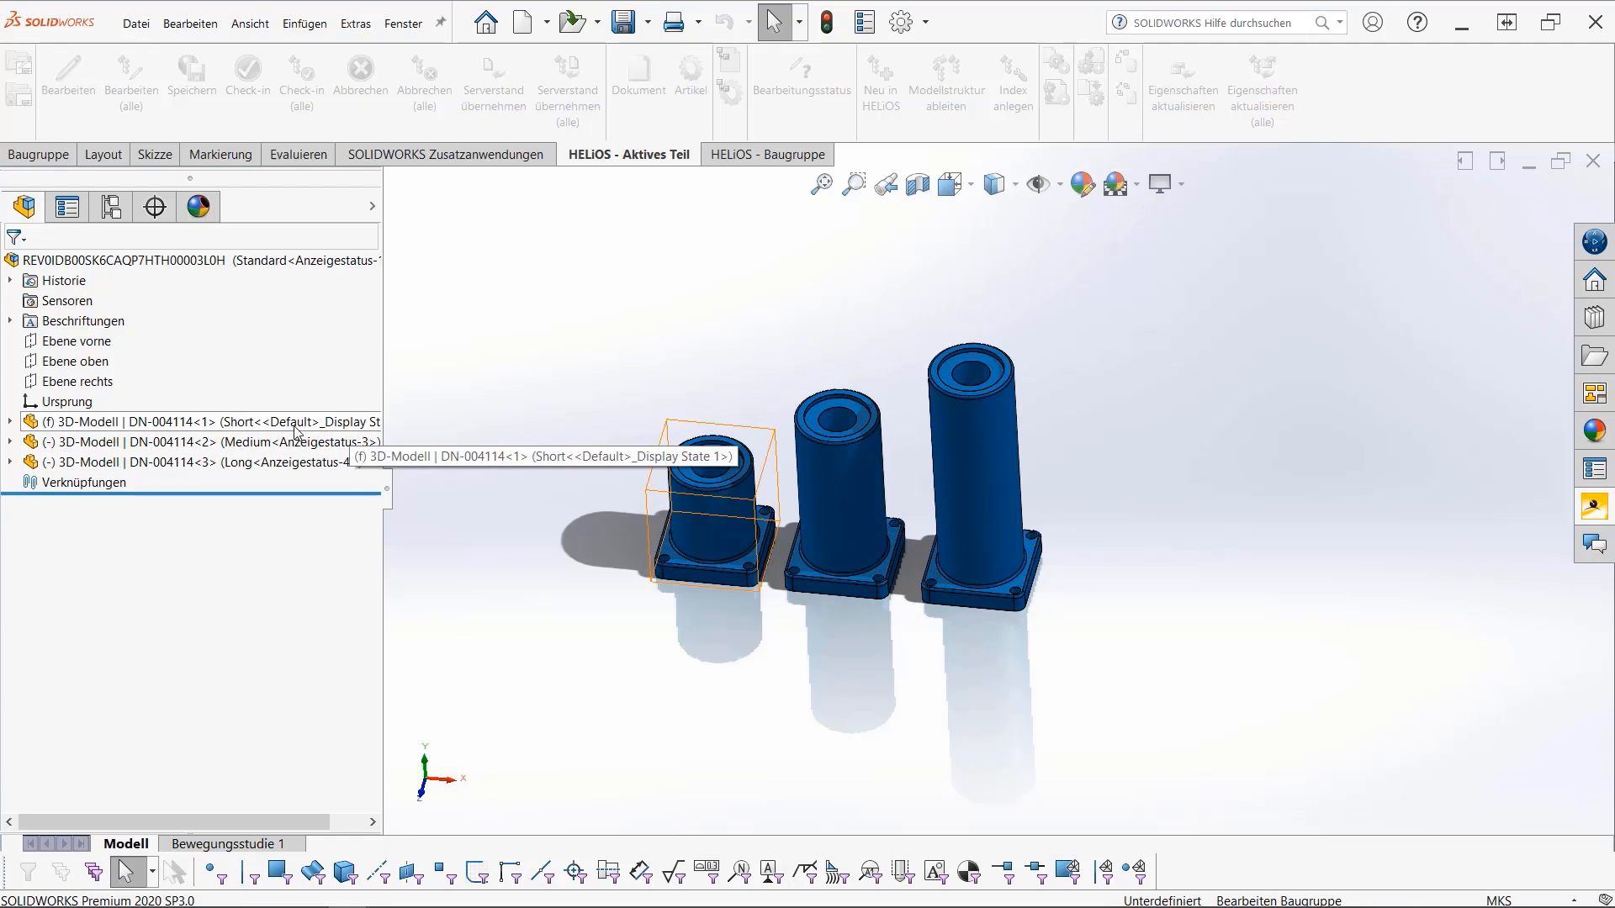
pyautogui.click(132, 424)
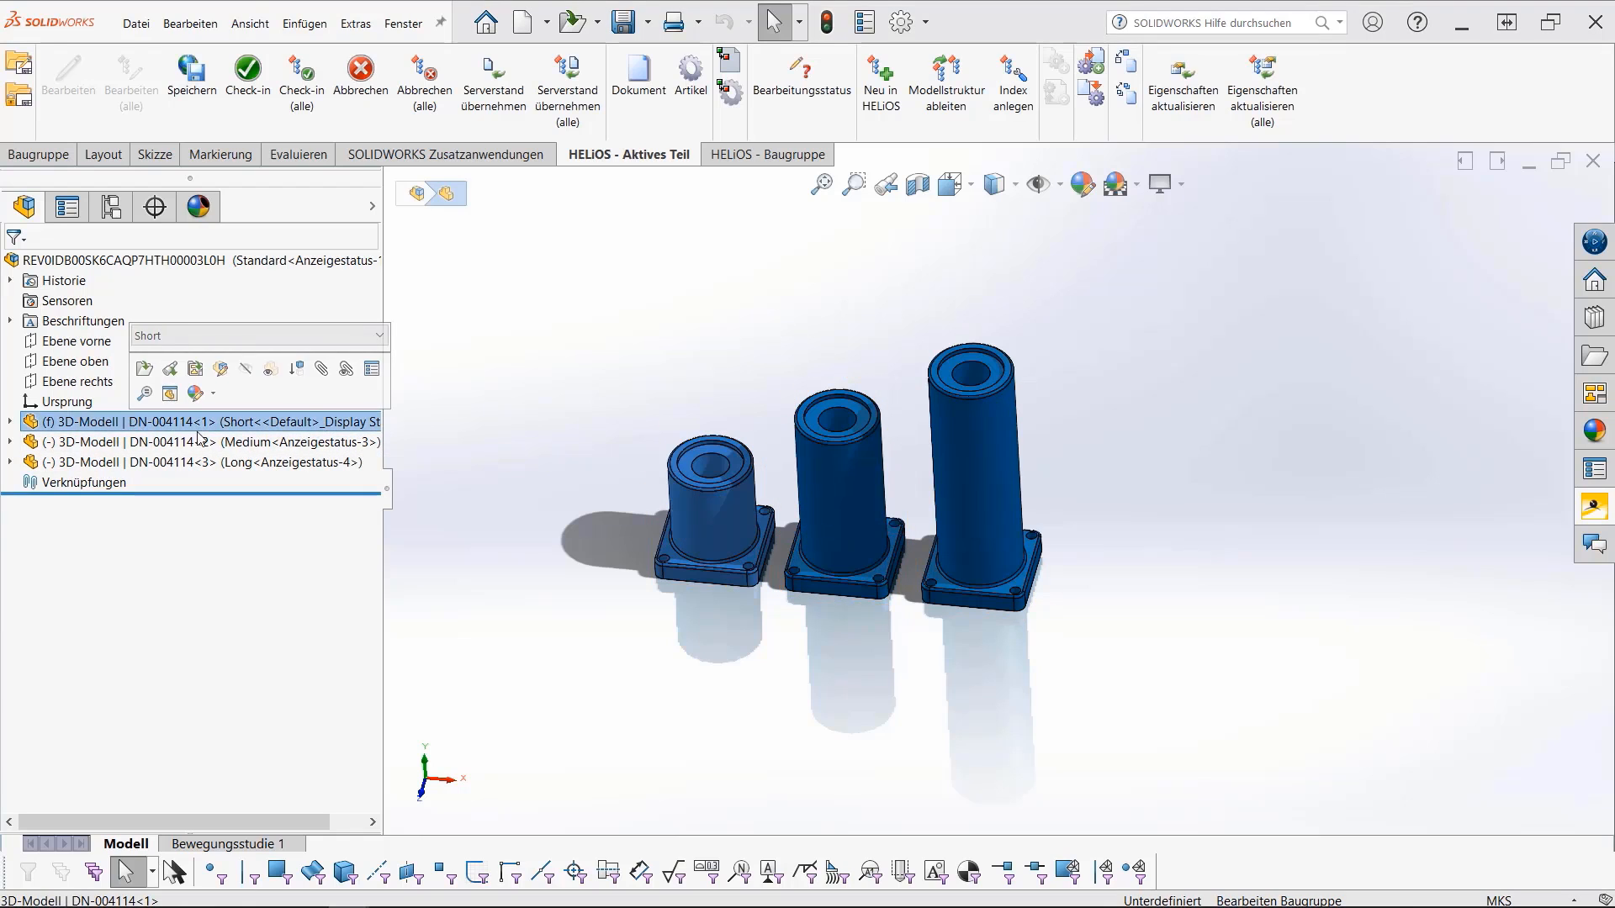
pyautogui.click(1091, 63)
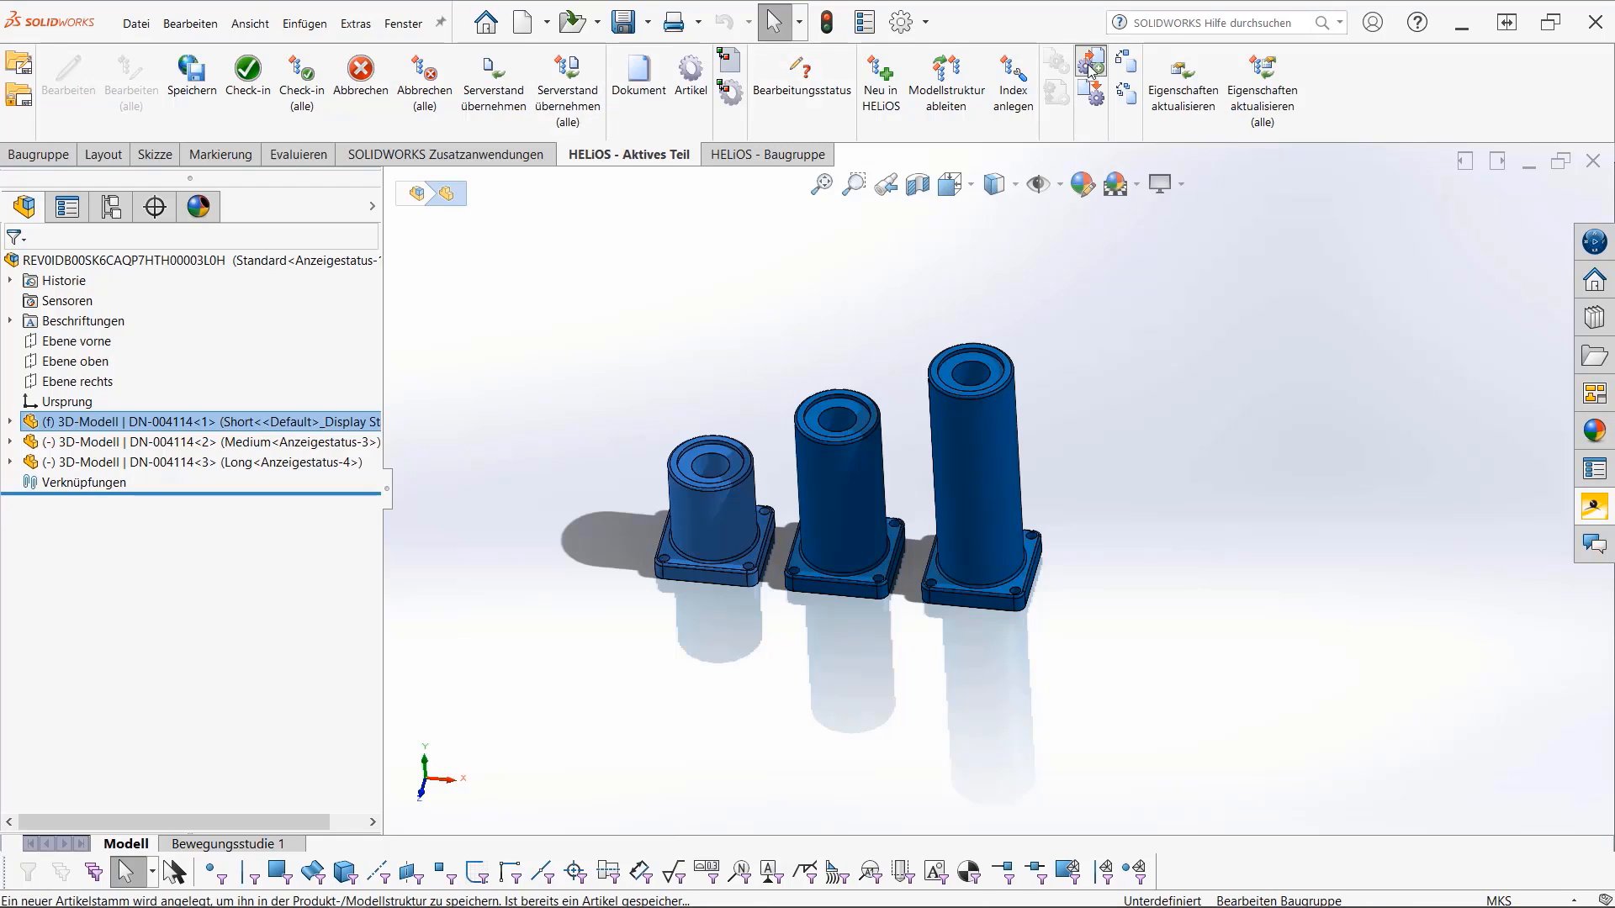
pyautogui.click(939, 485)
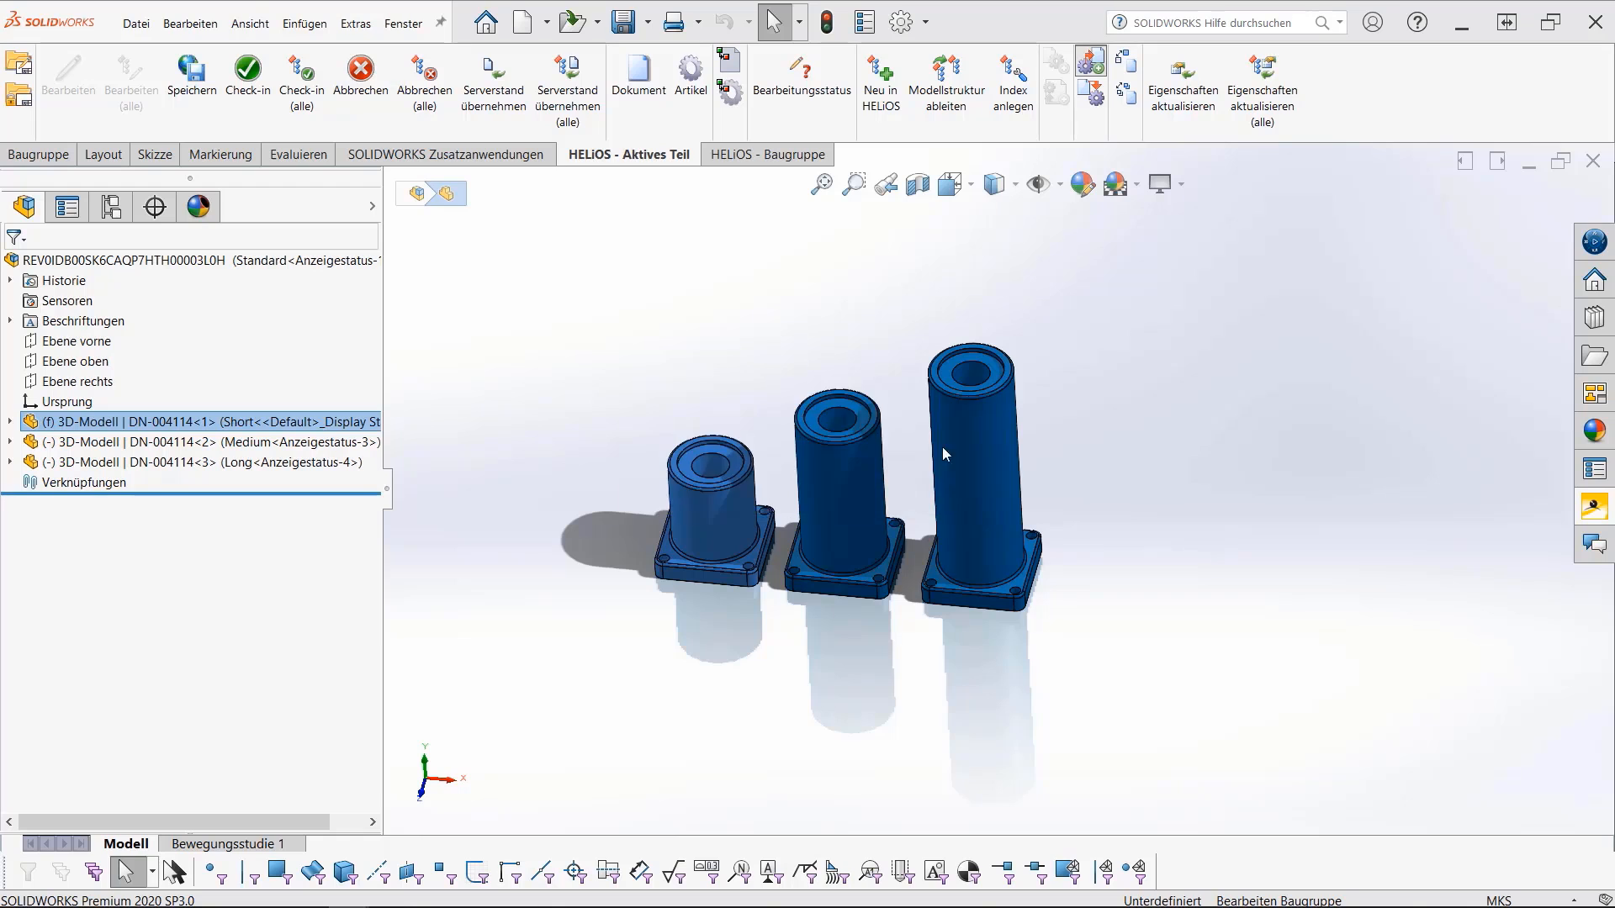
pyautogui.click(630, 415)
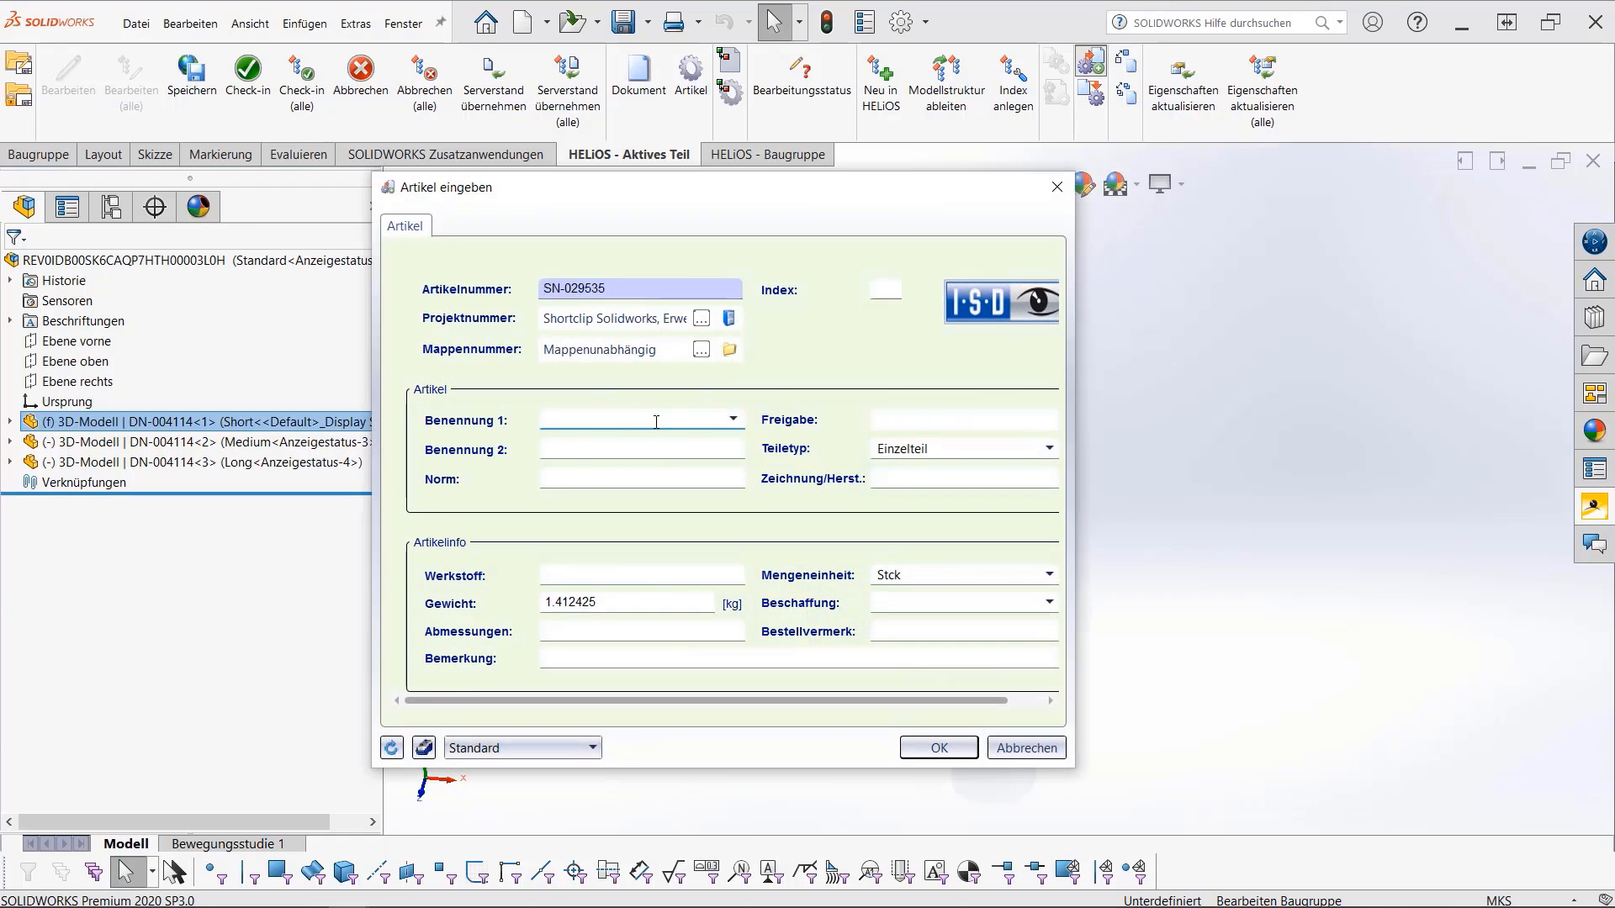
pyautogui.write('Short')
pyautogui.click(965, 757)
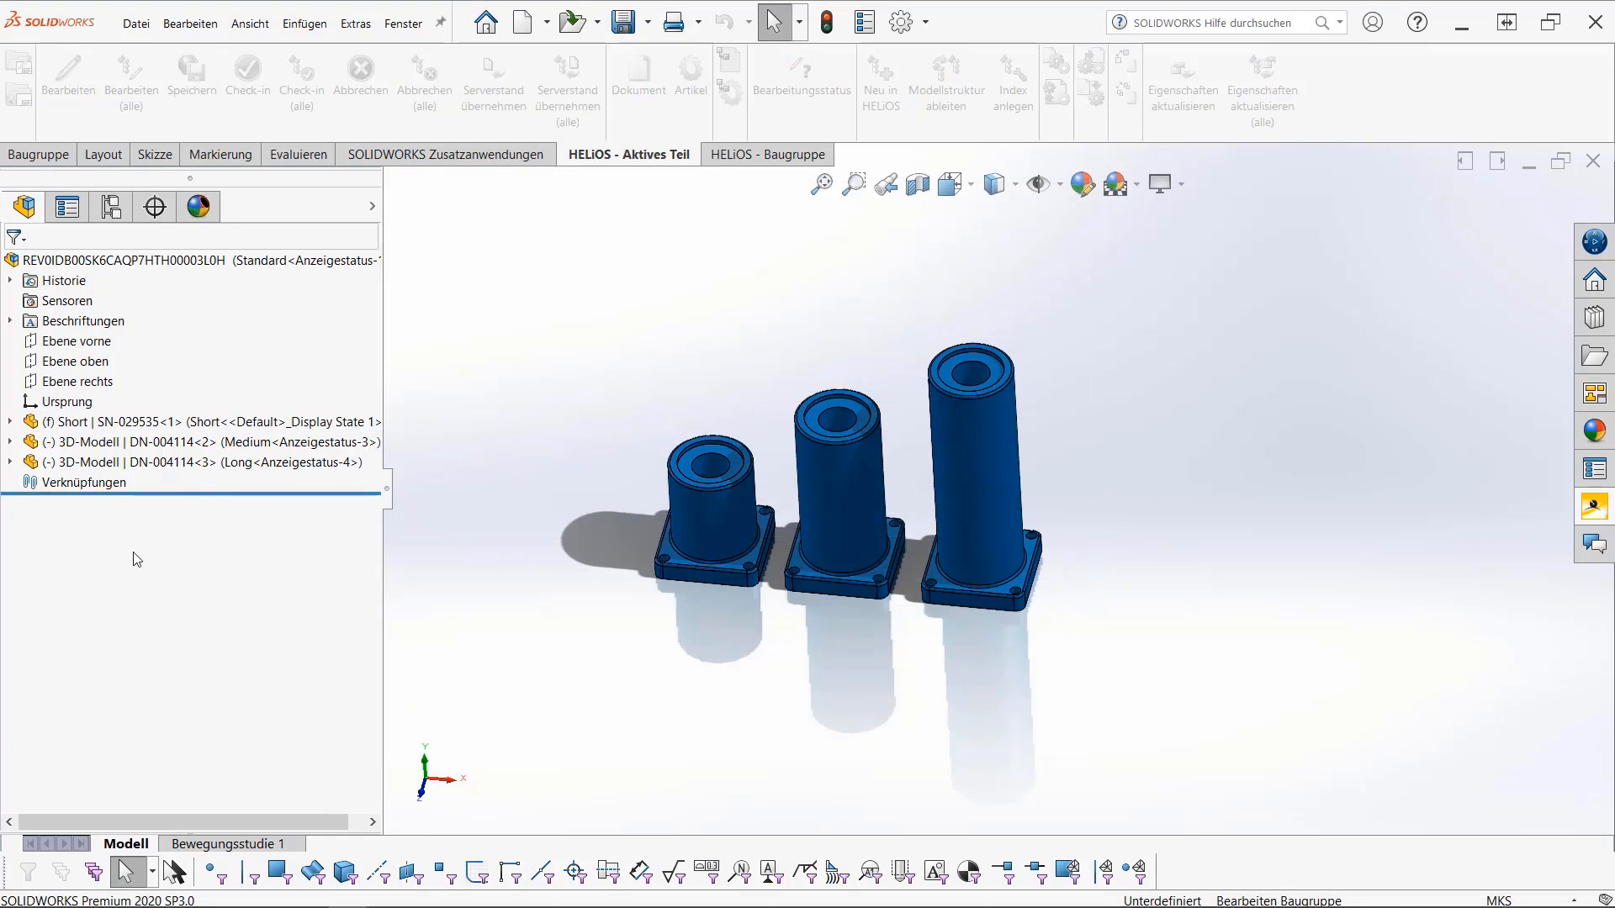